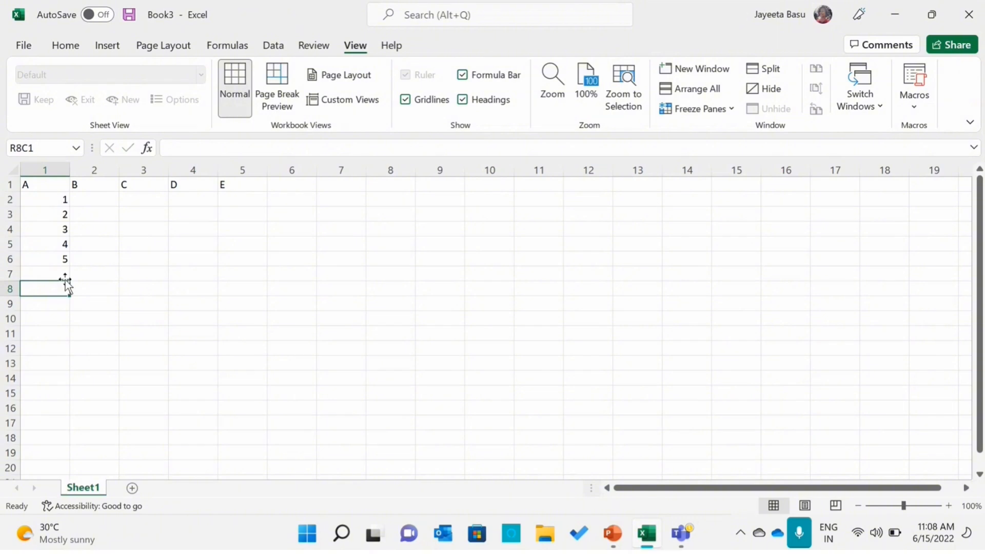
# Step: Enter 6 in row 7 of column A, and 11 and 12 in rows 2 and 3 of column B
pyautogui.click(64, 277)
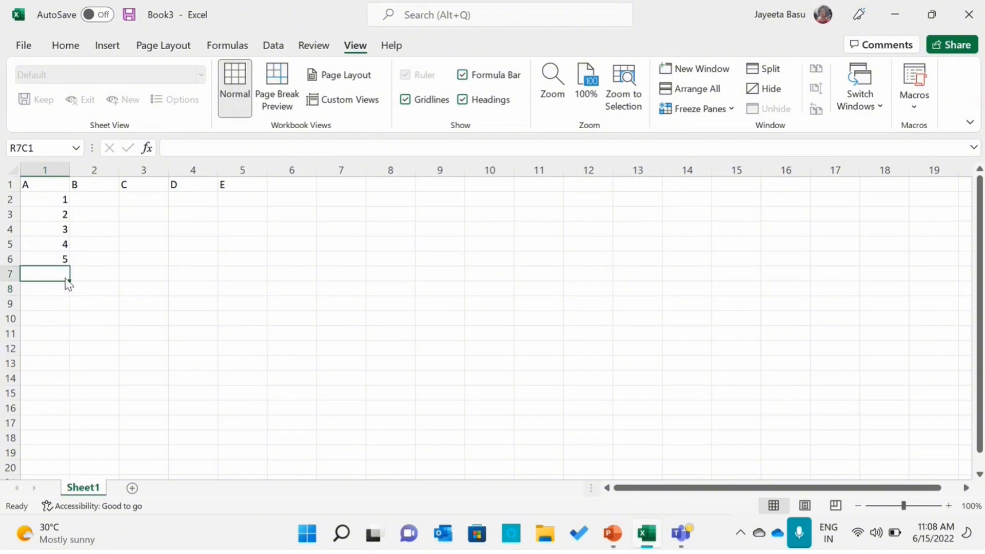
pyautogui.write('6')
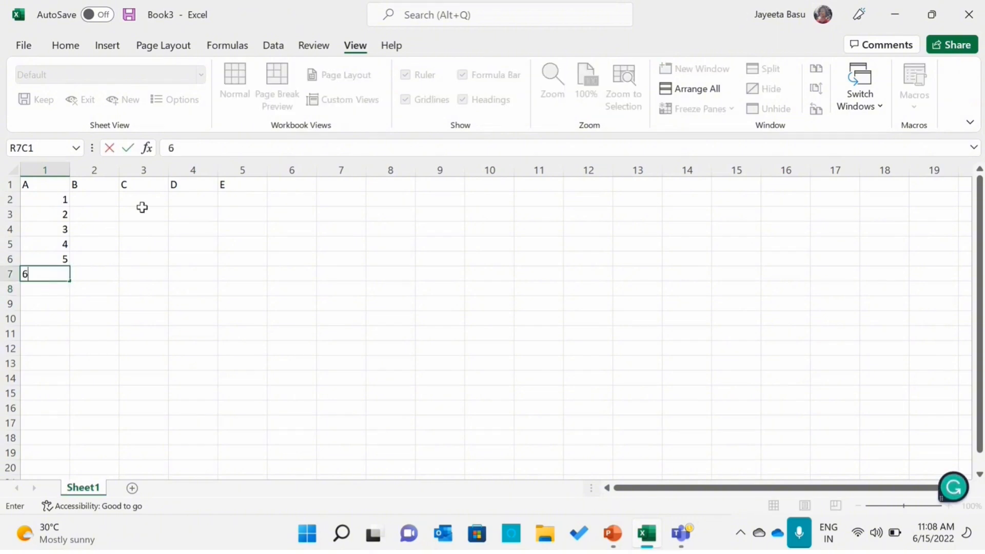
pyautogui.click(97, 197)
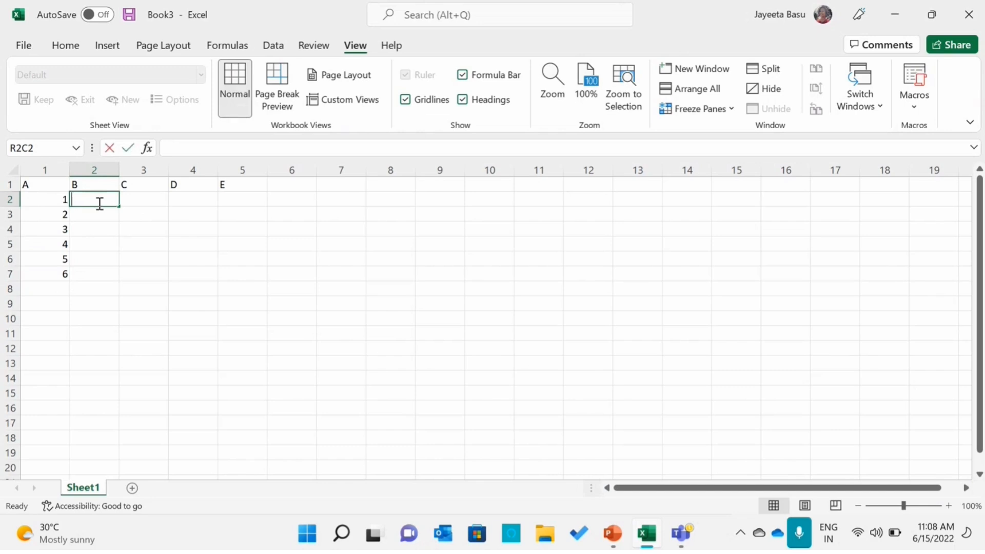
pyautogui.write('11')
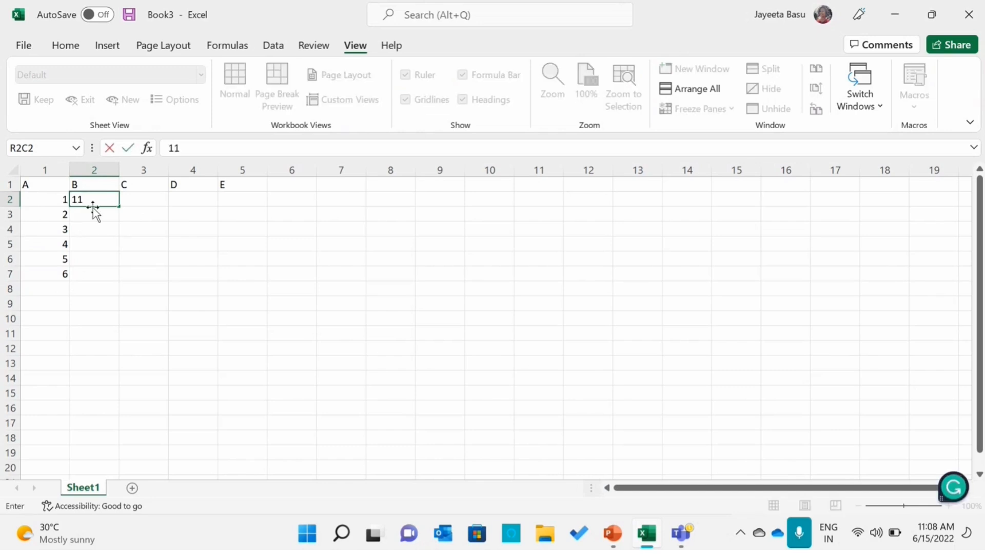
pyautogui.click(95, 214)
pyautogui.write('2')
pyautogui.press('BackSpace')
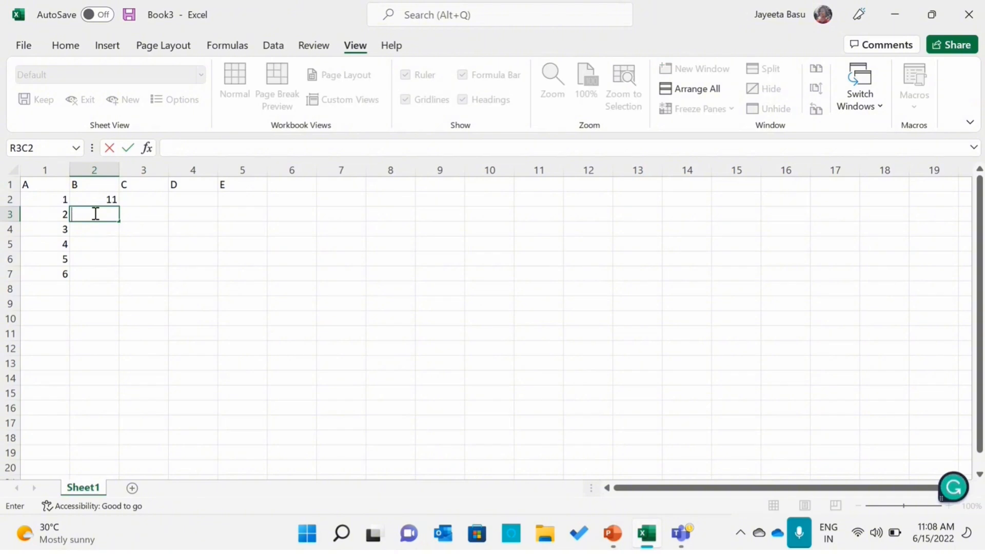
pyautogui.write('12')
pyautogui.click(97, 225)
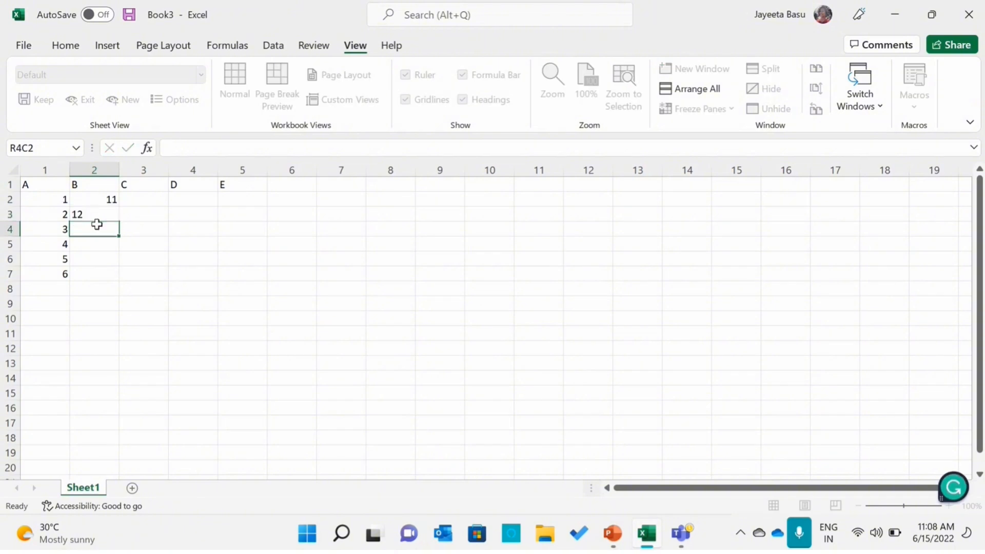
# Step: Try to fill the 12 in column B down to row 7
pyautogui.click(114, 216)
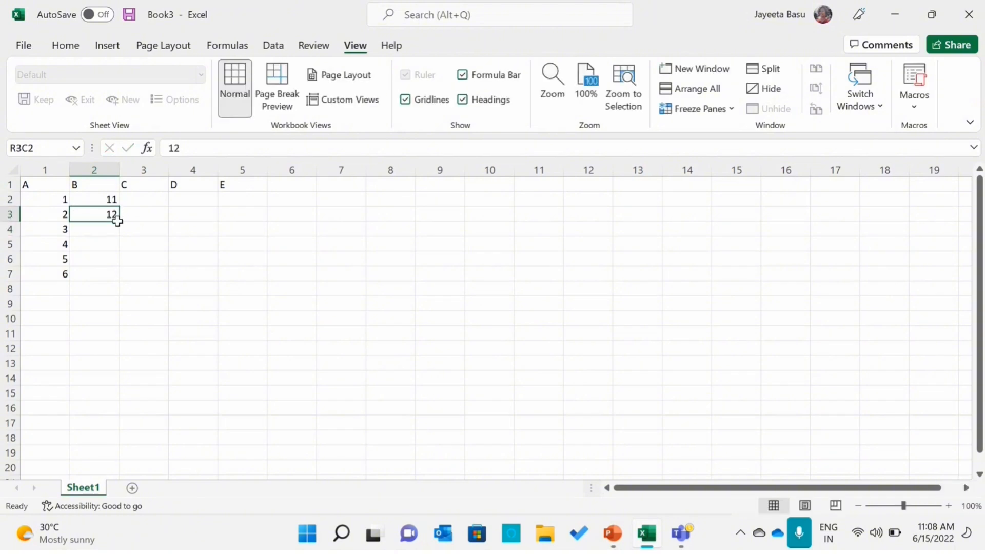
pyautogui.moveTo(117, 221); pyautogui.dragTo(101, 276)
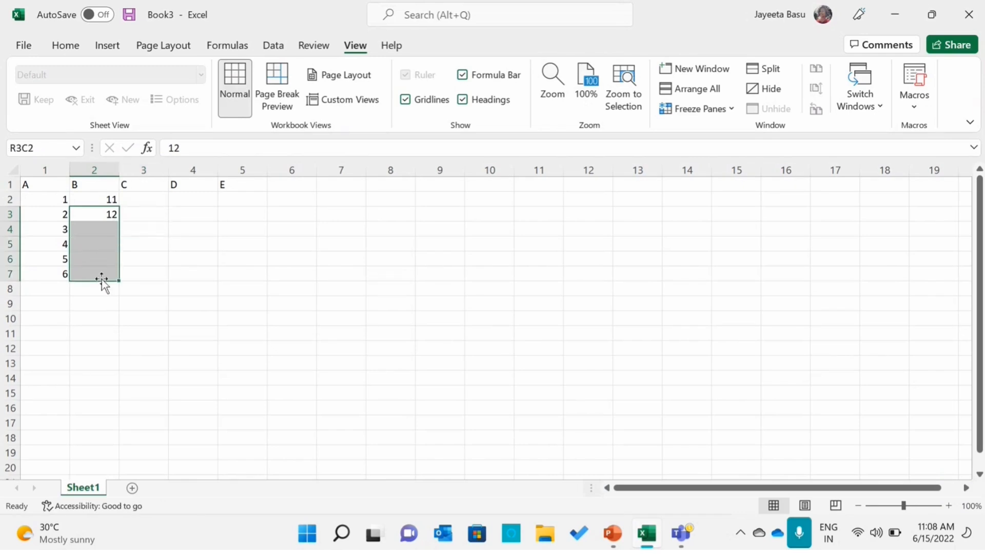
pyautogui.click(187, 246)
pyautogui.click(103, 212)
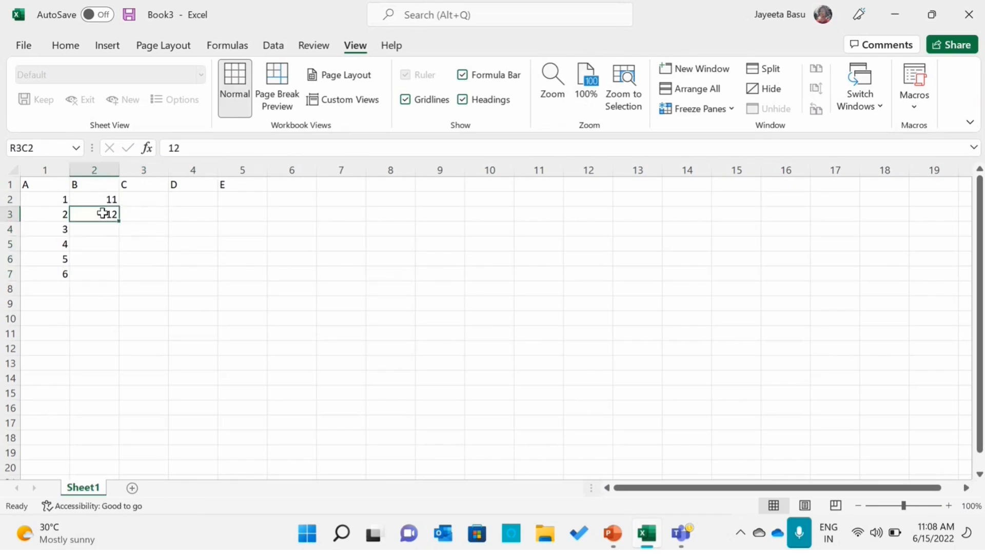
# Step: Enter 13 in row 4 of column B and fill it down to row 7
pyautogui.click(103, 226)
pyautogui.write('13')
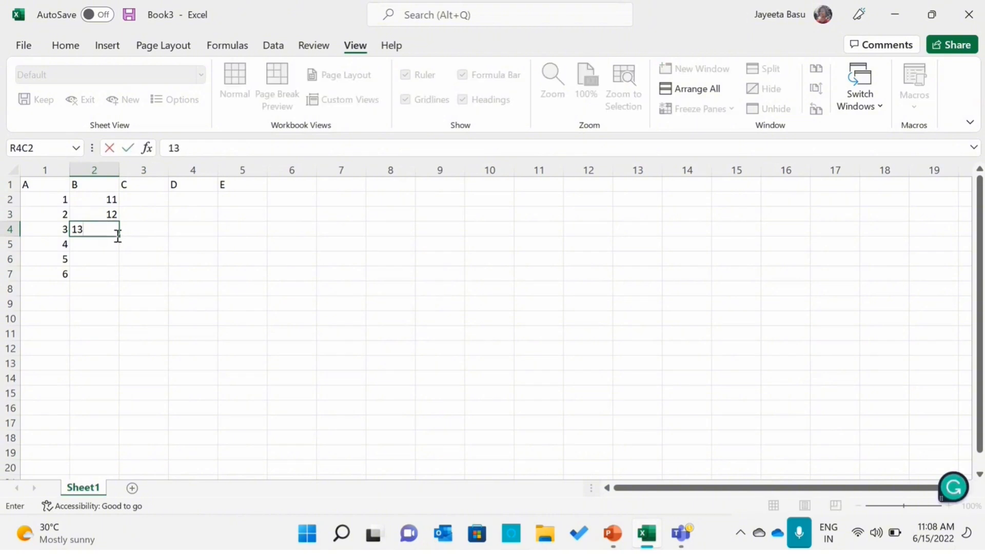
pyautogui.moveTo(117, 236); pyautogui.dragTo(120, 282)
# Step: Replace the values in rows 5 to 7 of column B with 14, 15 and 16
pyautogui.click(112, 243)
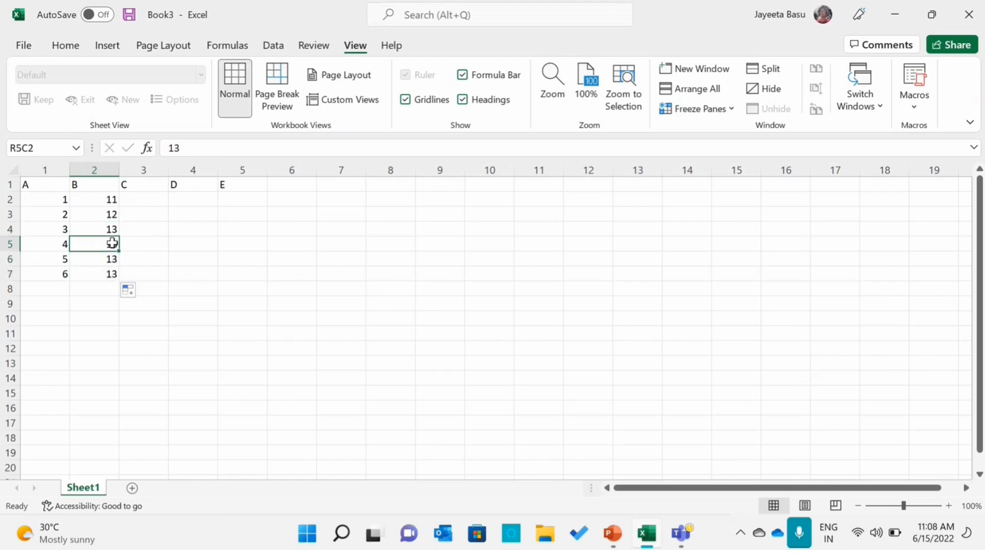
pyautogui.write('141')
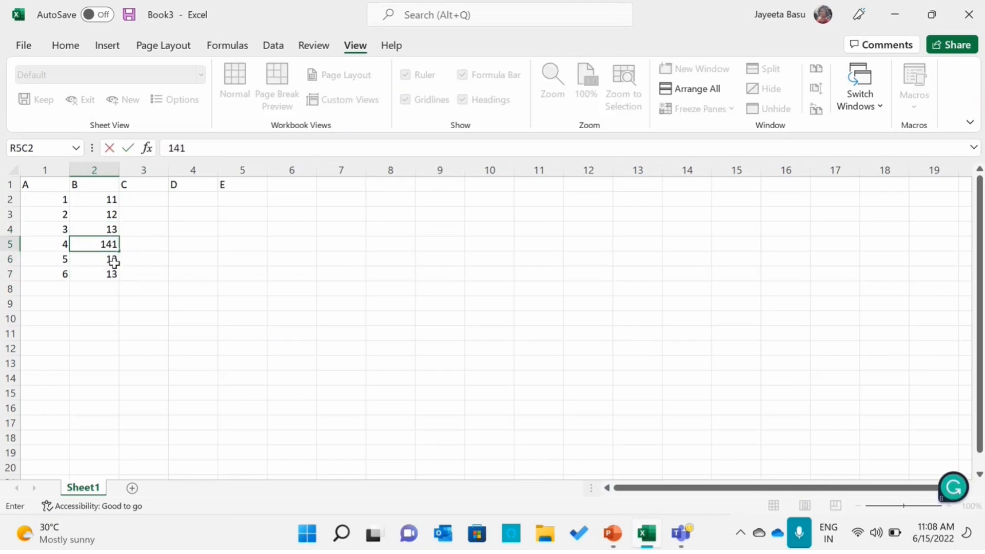
pyautogui.press('BackSpace')
pyautogui.press('Return')
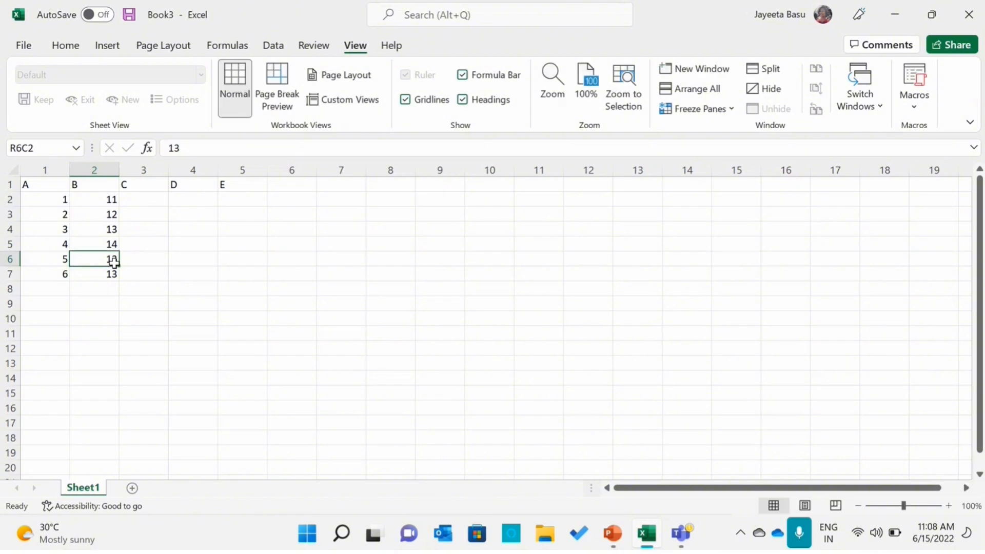
pyautogui.write('15')
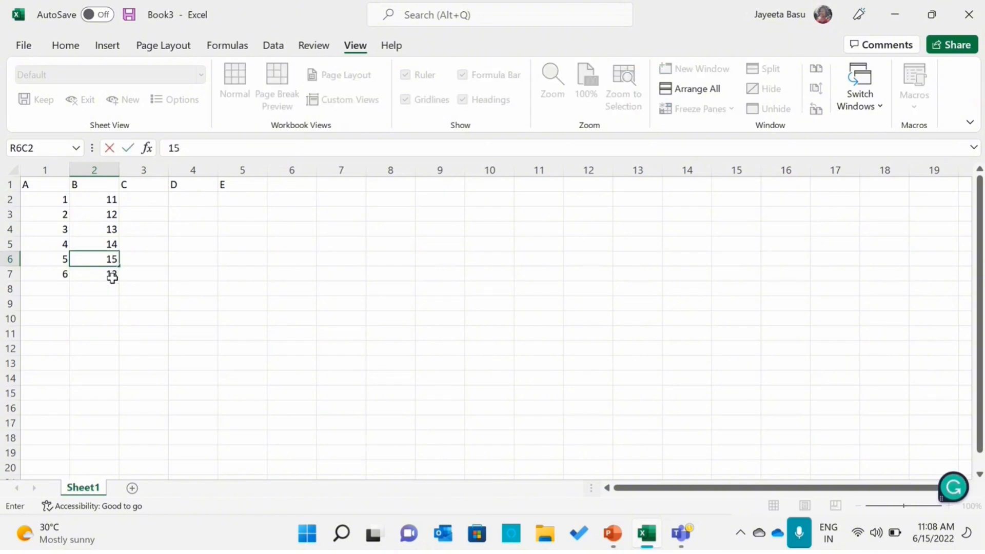
pyautogui.click(112, 277)
pyautogui.write('16')
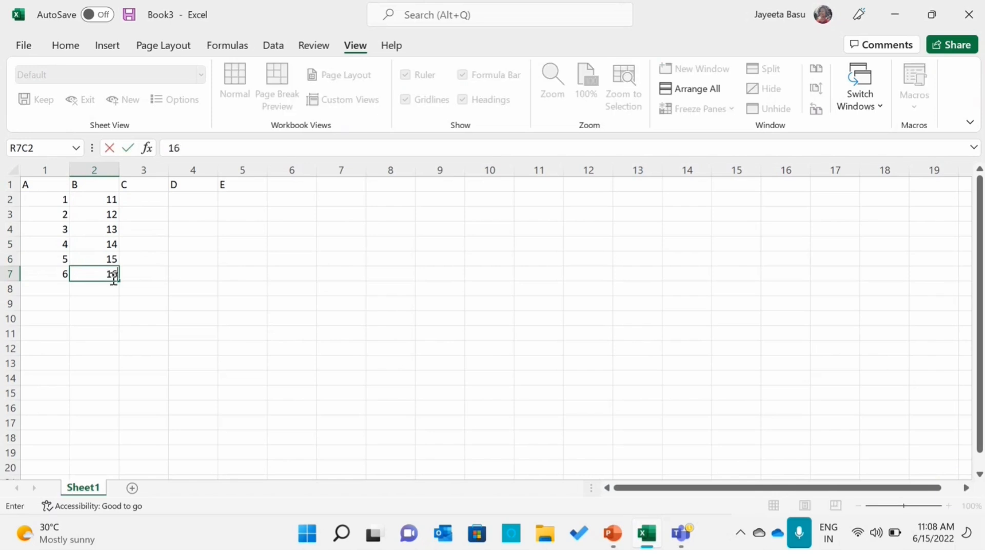
pyautogui.click(171, 280)
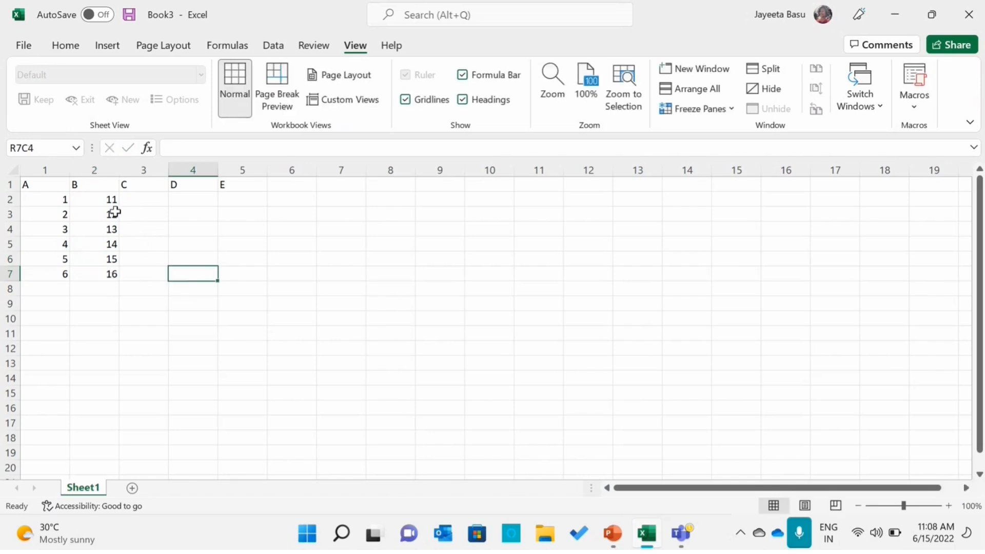
# Step: Sort column A, rows 1 to 7, from smallest to largest, expanding the selection to the neighbouring data
pyautogui.click(50, 188)
pyautogui.moveTo(51, 188); pyautogui.dragTo(48, 274)
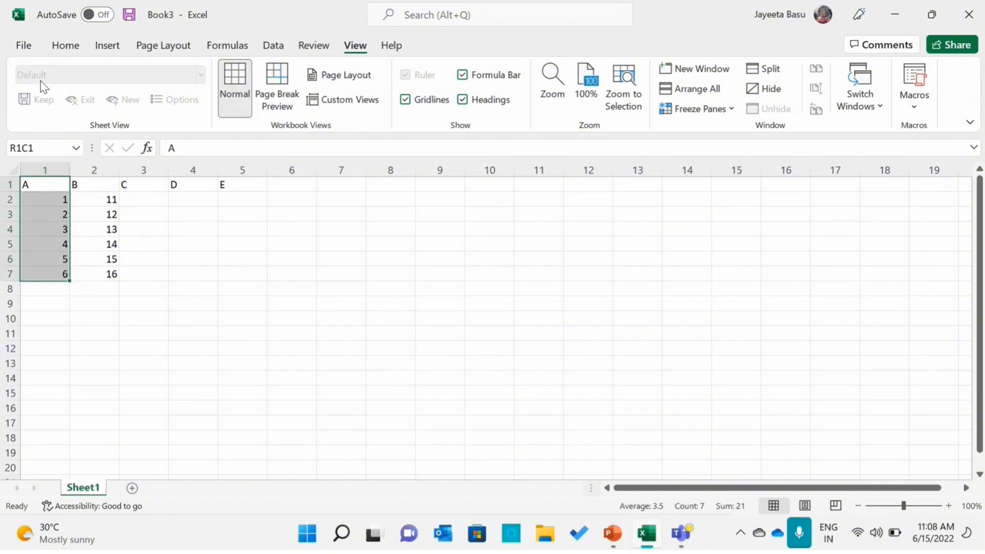
pyautogui.click(66, 53)
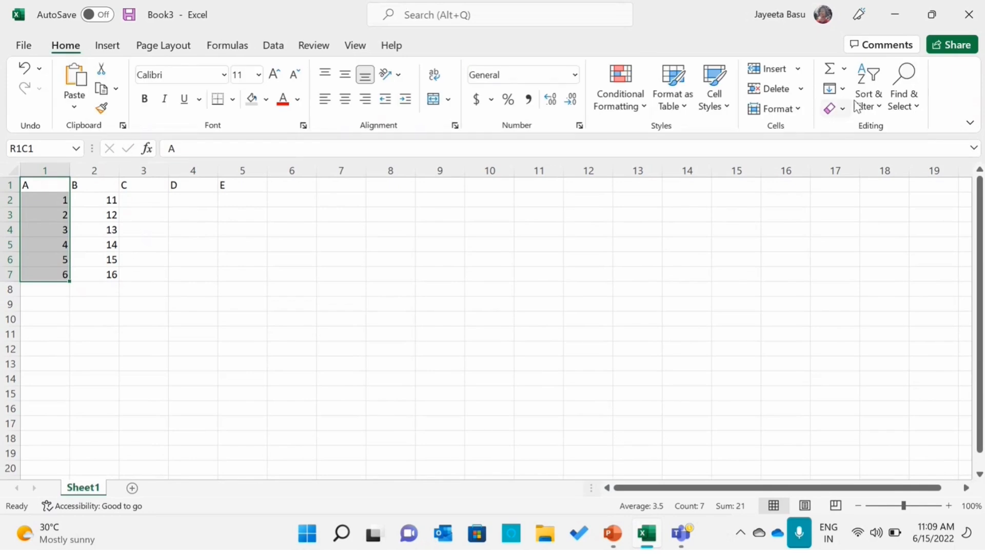
pyautogui.click(864, 106)
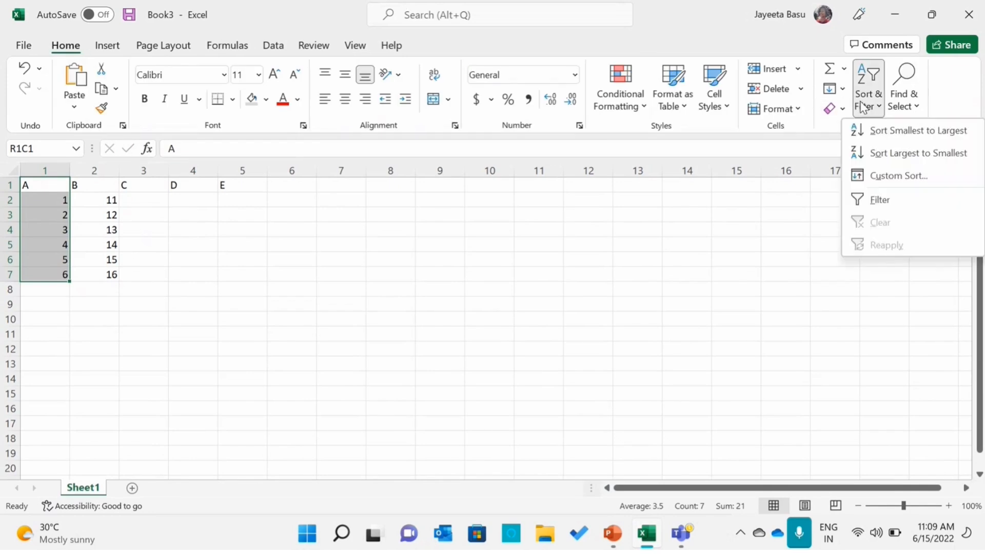
pyautogui.click(880, 135)
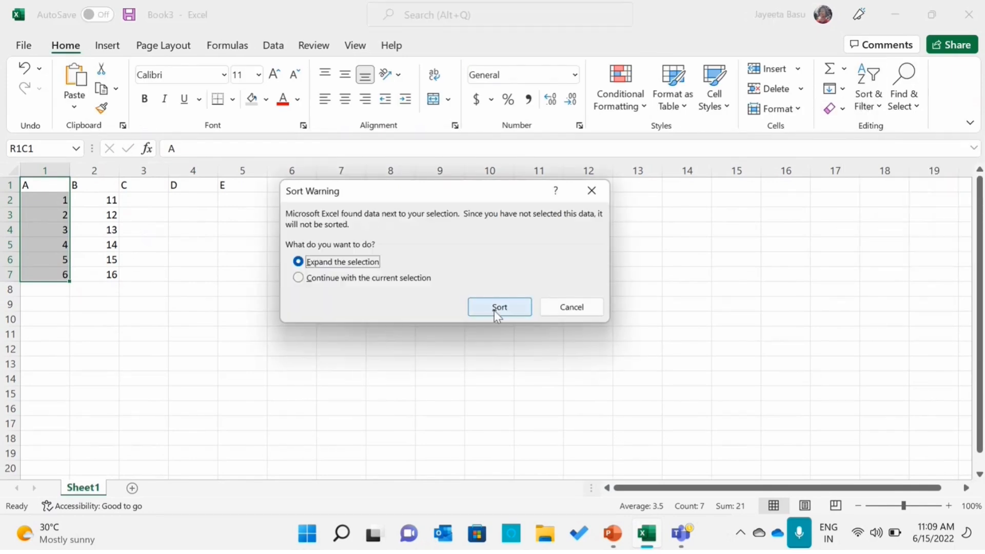
pyautogui.click(522, 312)
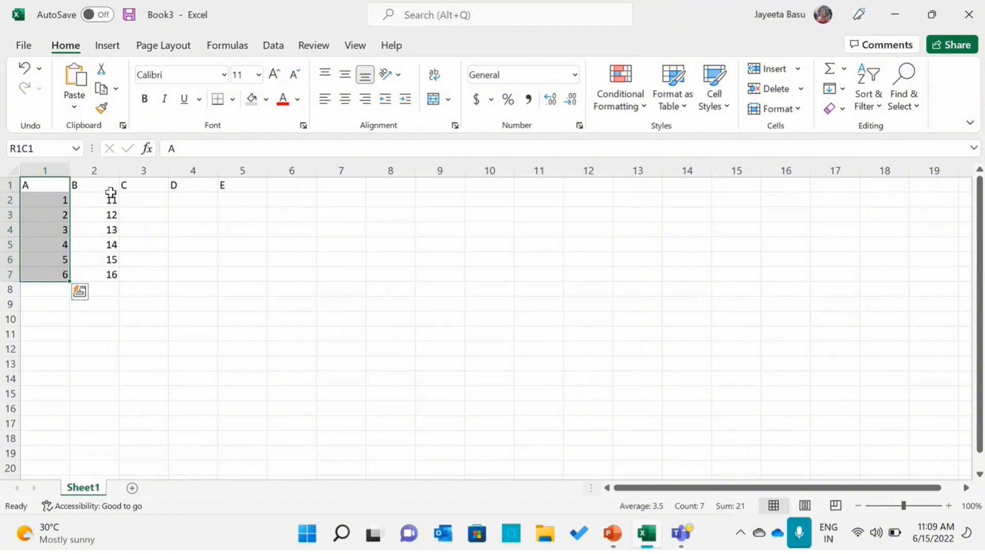
# Step: Sort column A, rows 1 to 7, from largest to smallest, continuing with the current selection only
pyautogui.click(112, 197)
pyautogui.click(59, 191)
pyautogui.moveTo(59, 191); pyautogui.dragTo(59, 275)
pyautogui.click(870, 96)
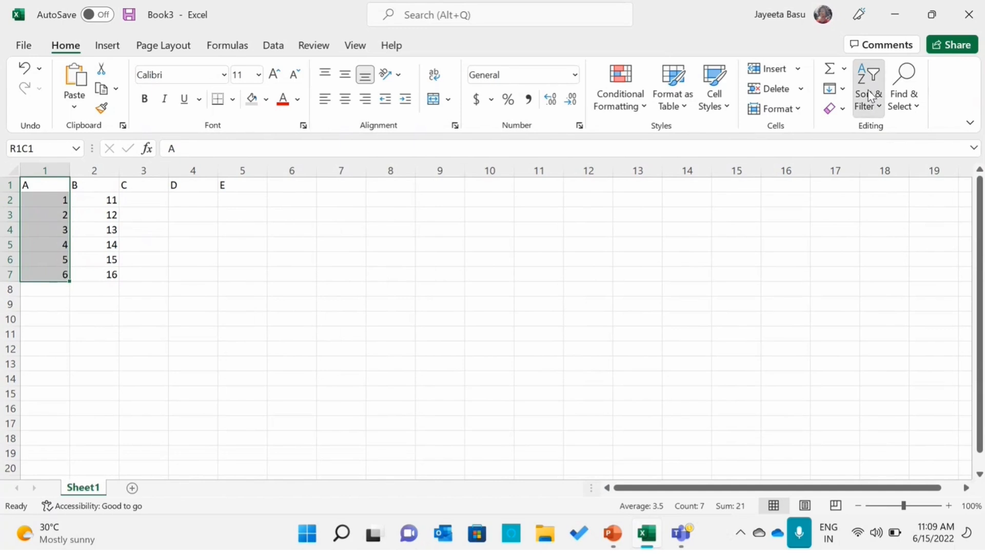
pyautogui.click(883, 152)
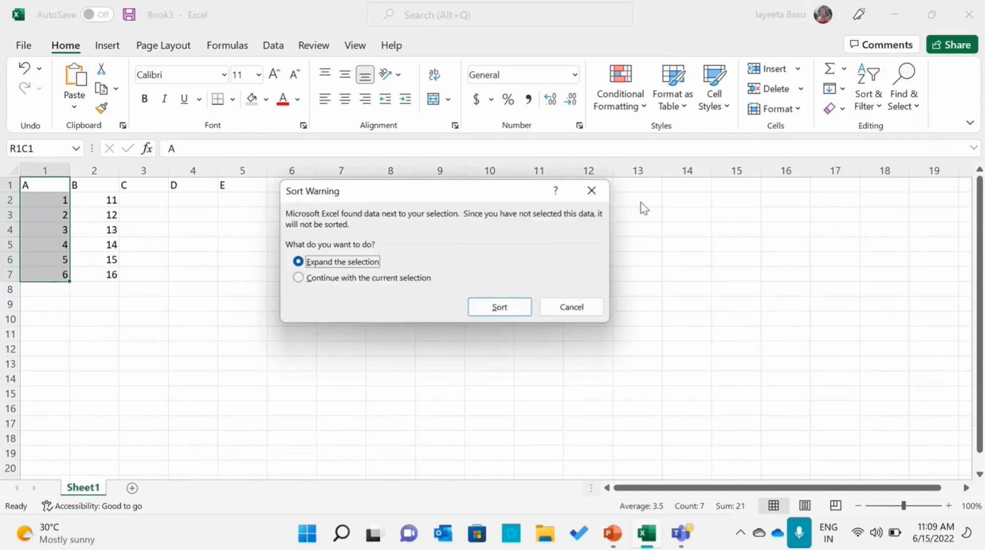
pyautogui.click(408, 280)
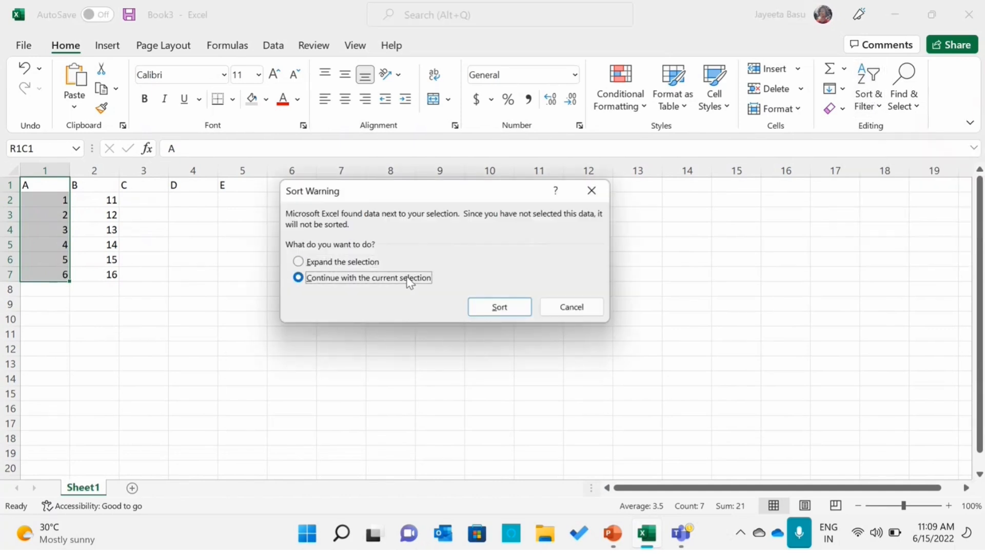
pyautogui.click(486, 307)
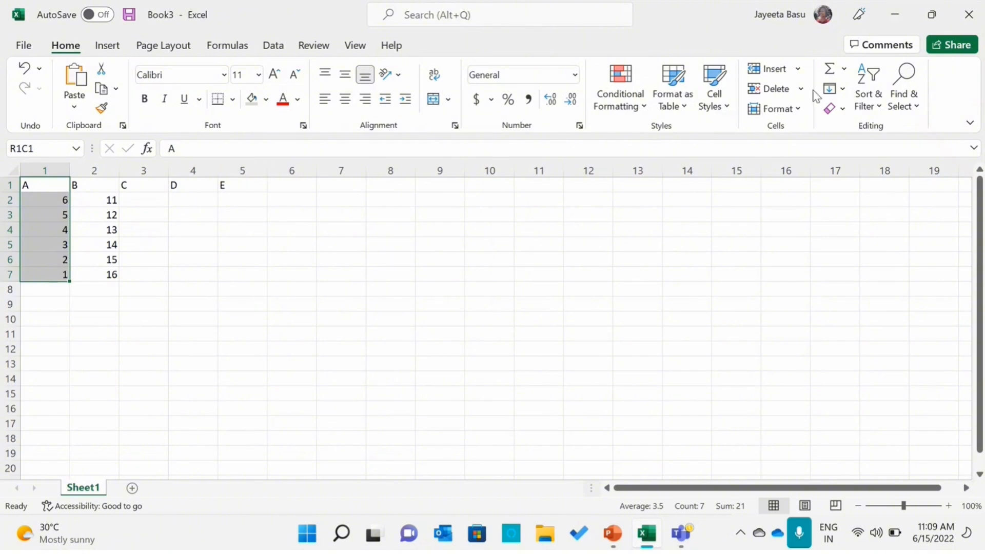
# Step: Show the workbook's sheet view and zoom commands
pyautogui.click(871, 109)
pyautogui.click(875, 112)
pyautogui.click(347, 49)
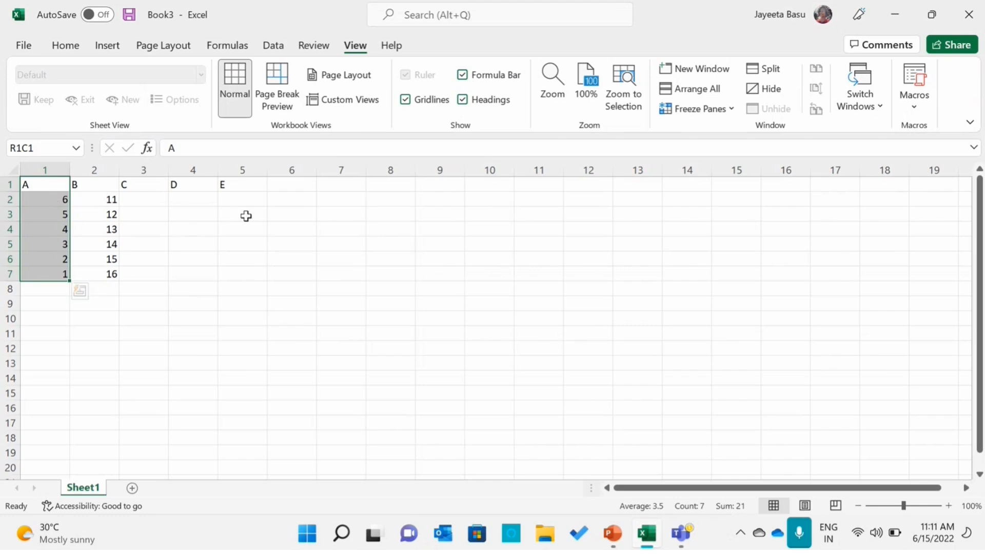
# Step: Switch to the PowerPoint presentation and run the slide show from the Sheet Views slide to the Zoom slide
pyautogui.click(618, 537)
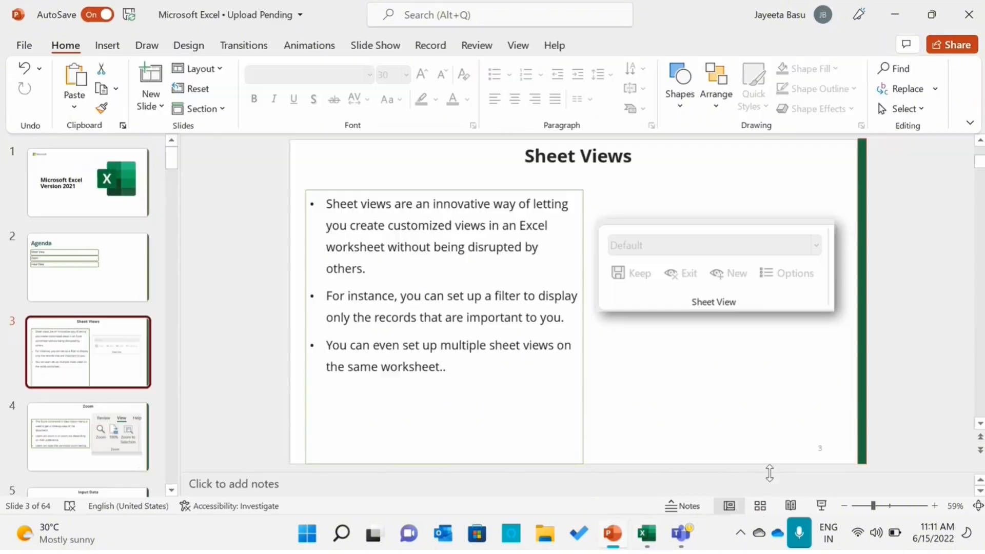
pyautogui.click(822, 506)
pyautogui.press('Right')
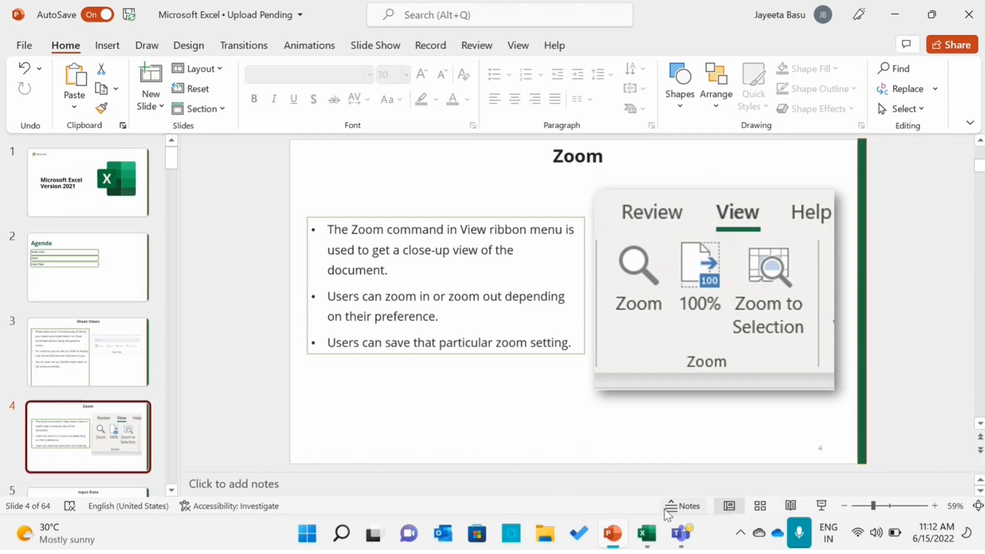
# Step: Switch back to the Excel workbook and zoom the sheet to 400%, 240% and 80%, ending at 100%
pyautogui.click(646, 536)
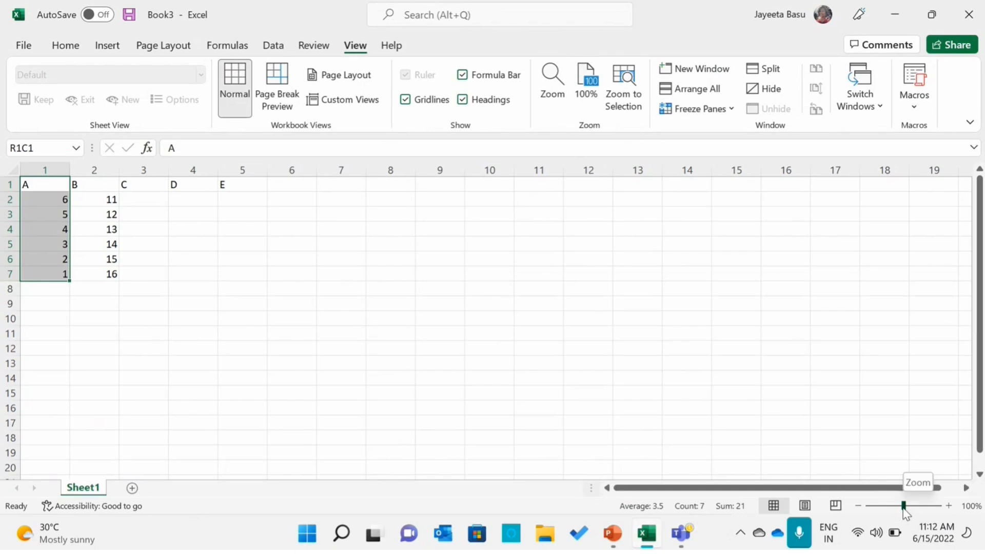
pyautogui.moveTo(903, 507); pyautogui.dragTo(968, 510)
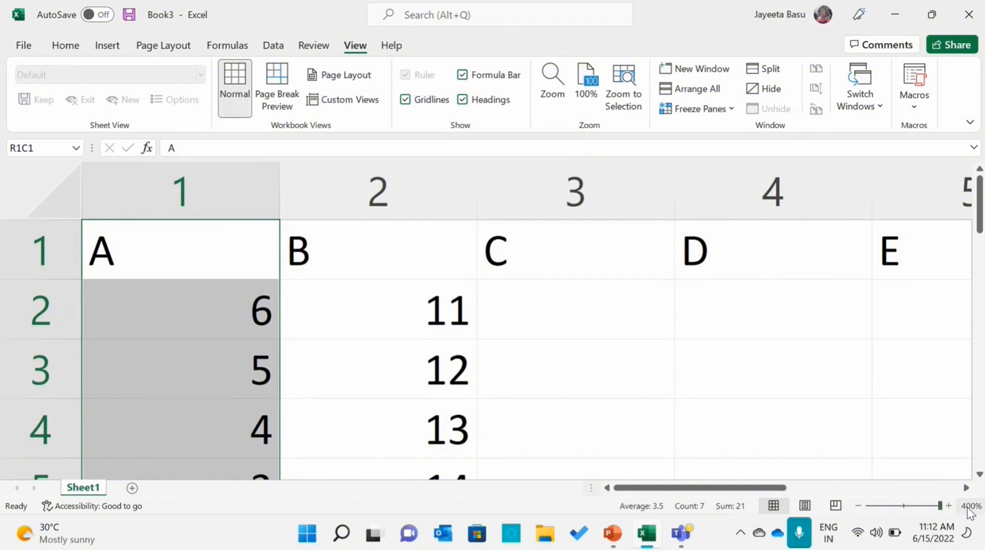
pyautogui.click(213, 303)
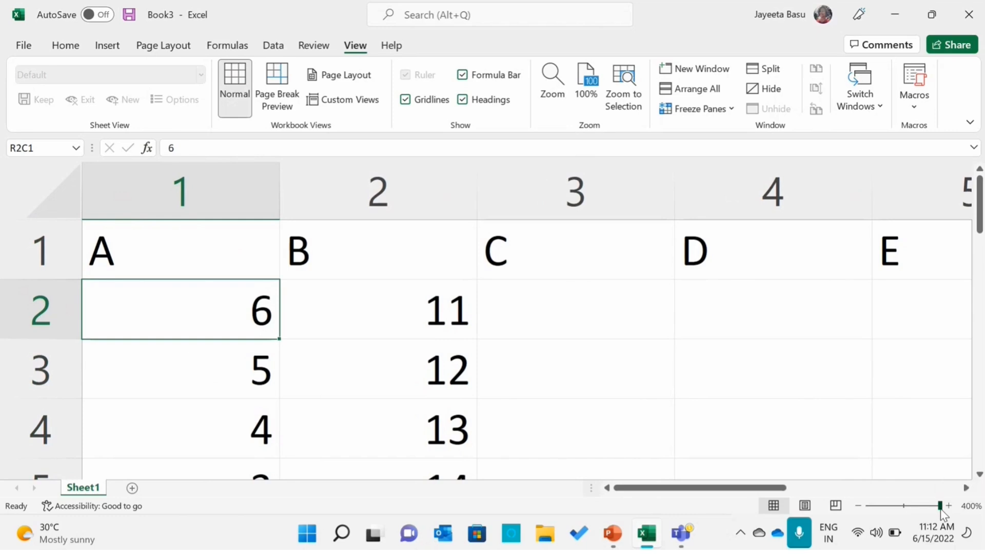
pyautogui.moveTo(940, 508); pyautogui.dragTo(921, 511)
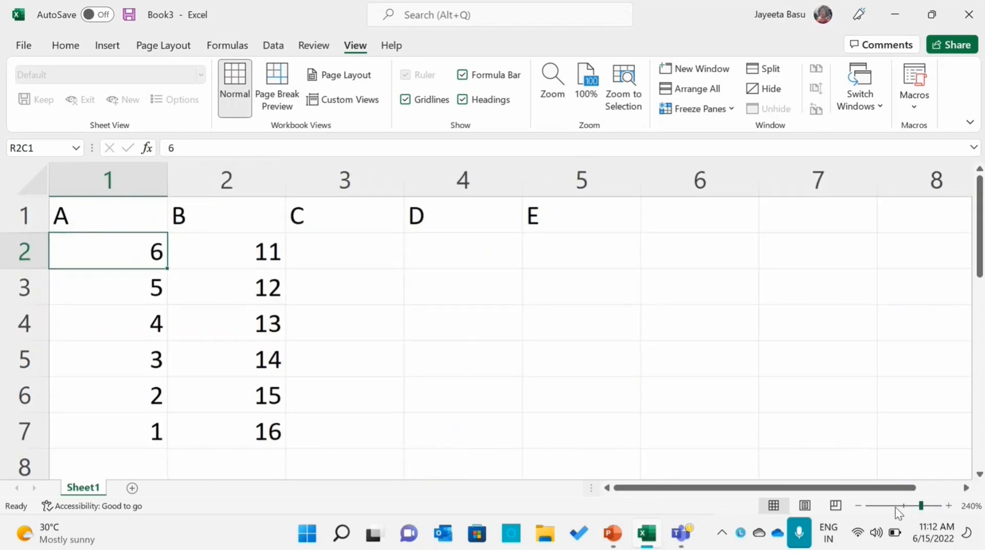
pyautogui.click(898, 510)
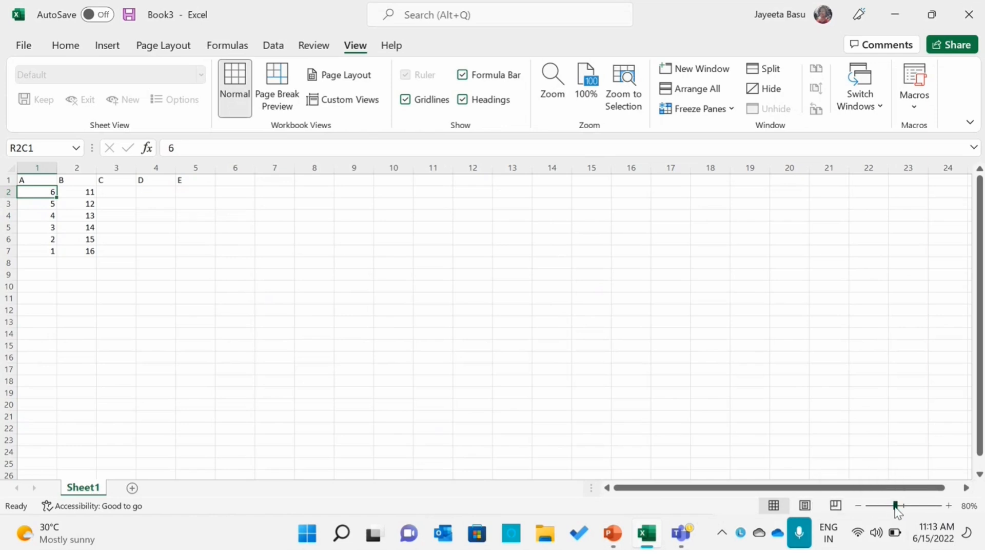
pyautogui.moveTo(895, 506)
pyautogui.mouseDown()
pyautogui.moveTo(913, 507)
pyautogui.moveTo(904, 518)
pyautogui.mouseUp()
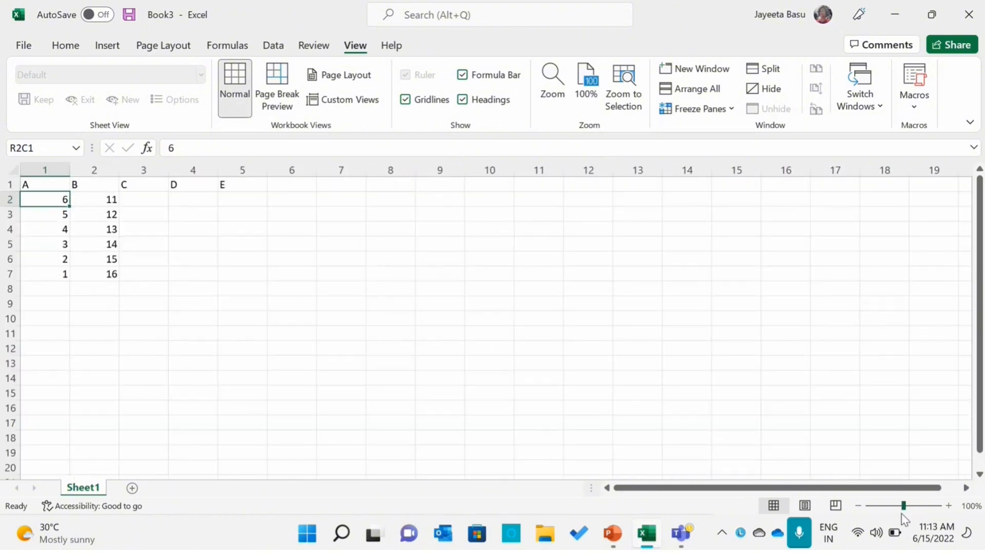
# Step: Set the sheet magnification to 200% with the Zoom dialog and inspect the enlarged numbers in column A
pyautogui.click(561, 106)
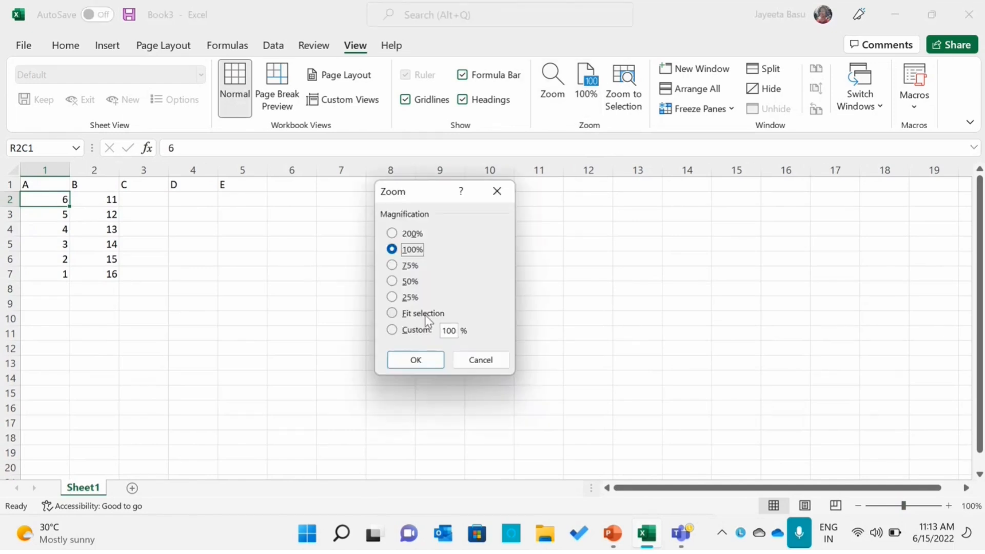
pyautogui.click(415, 236)
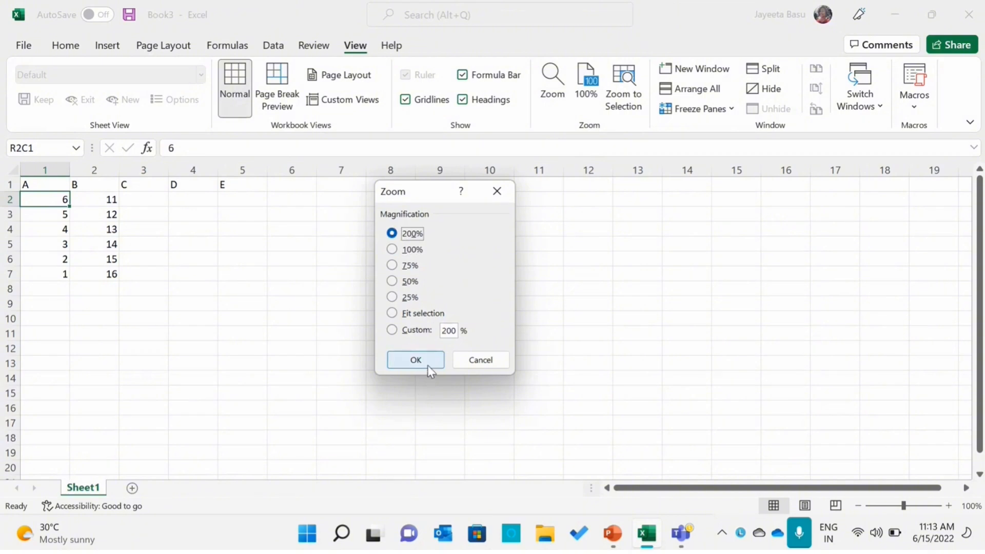
pyautogui.click(415, 360)
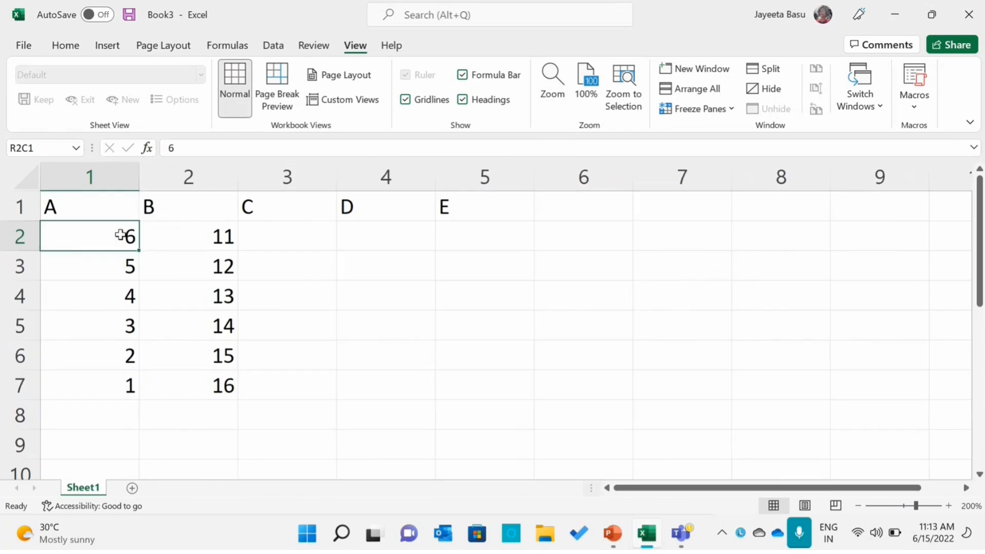
pyautogui.click(123, 276)
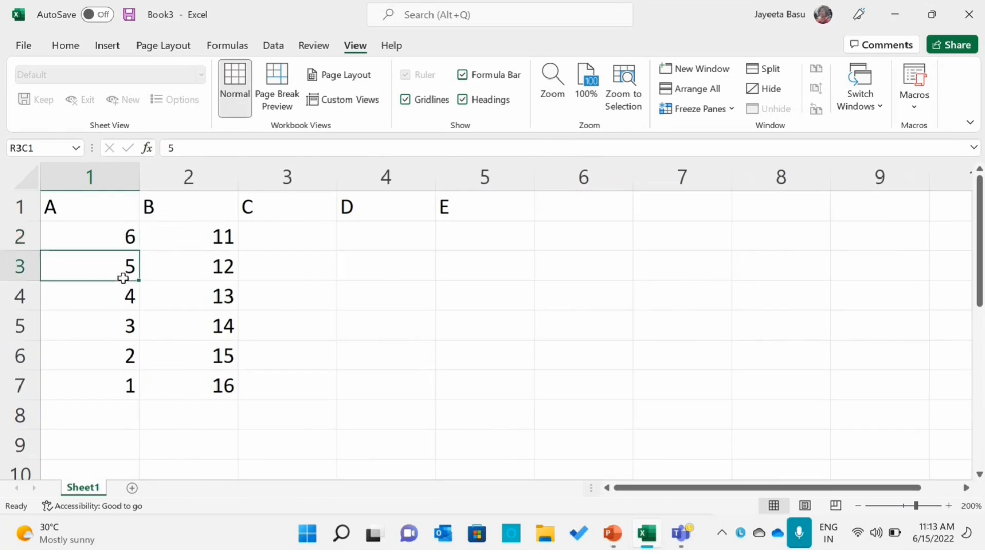
pyautogui.click(122, 299)
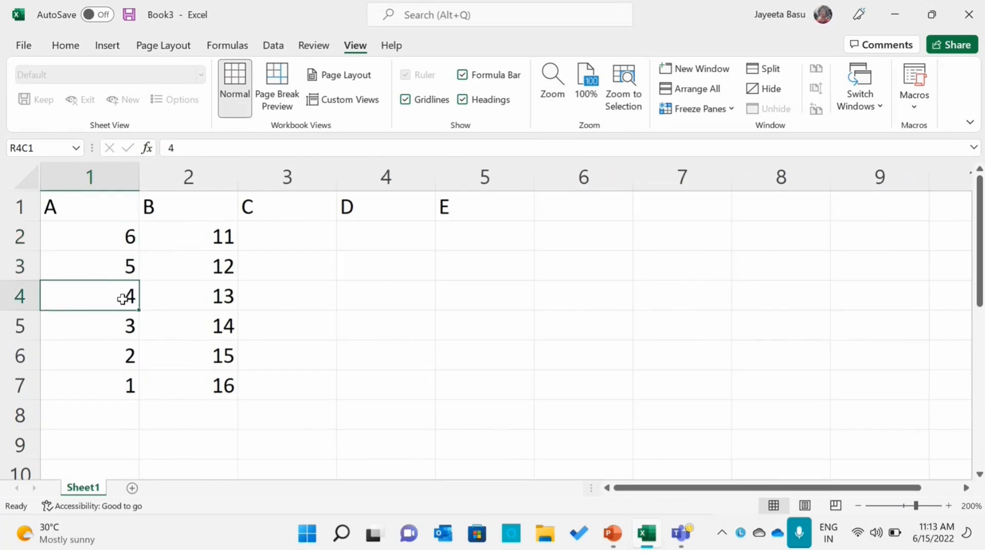
pyautogui.click(120, 328)
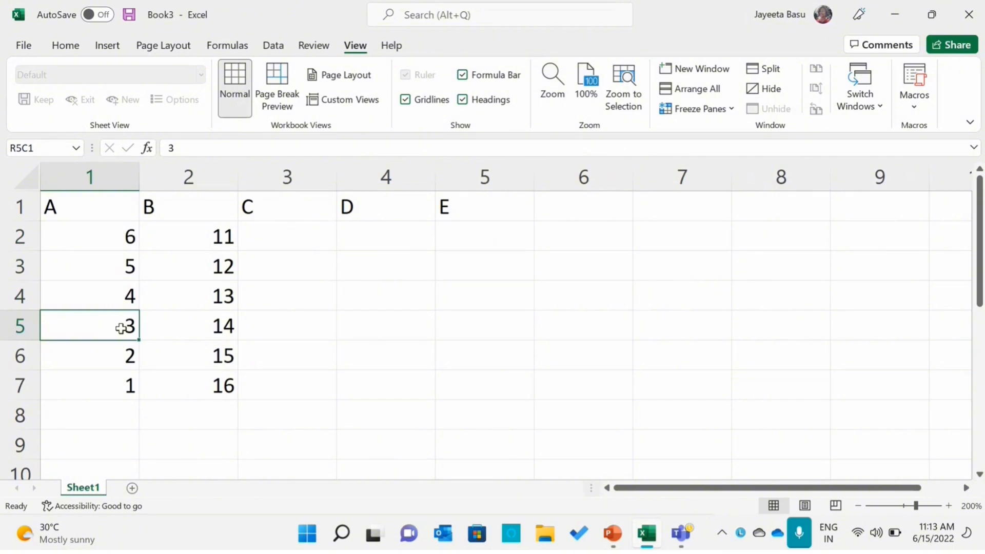
pyautogui.click(101, 246)
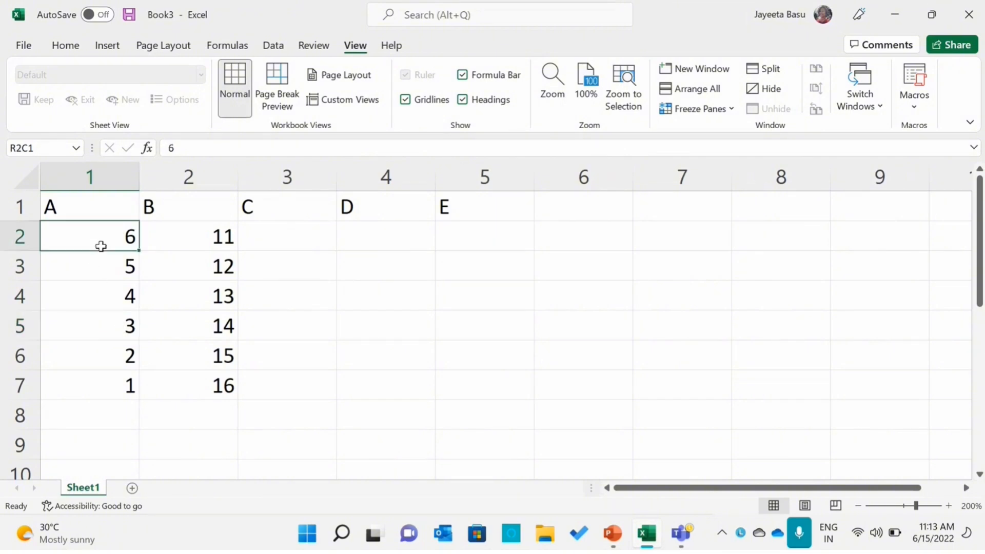
# Step: Zoom the sheet out and restore it to 100% magnification
pyautogui.click(895, 505)
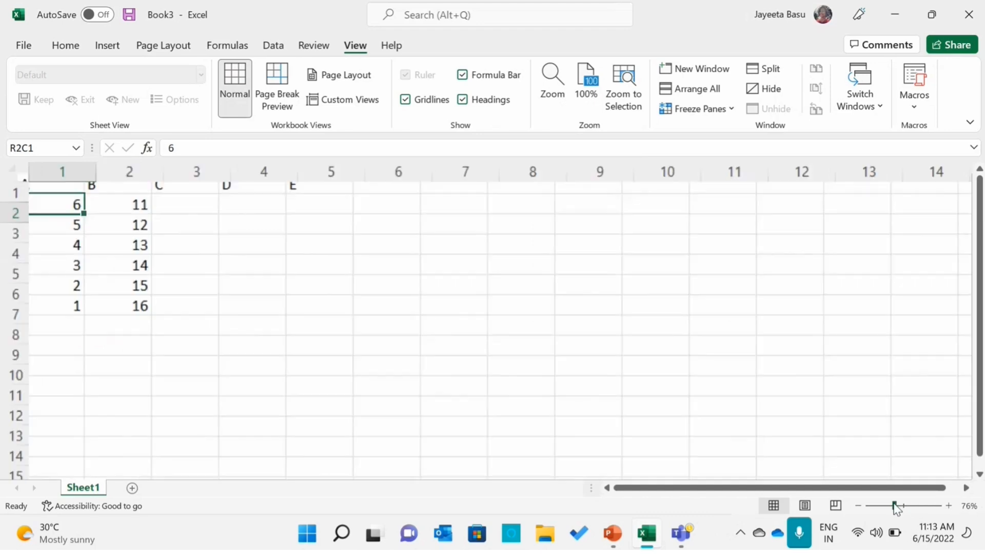
pyautogui.click(578, 90)
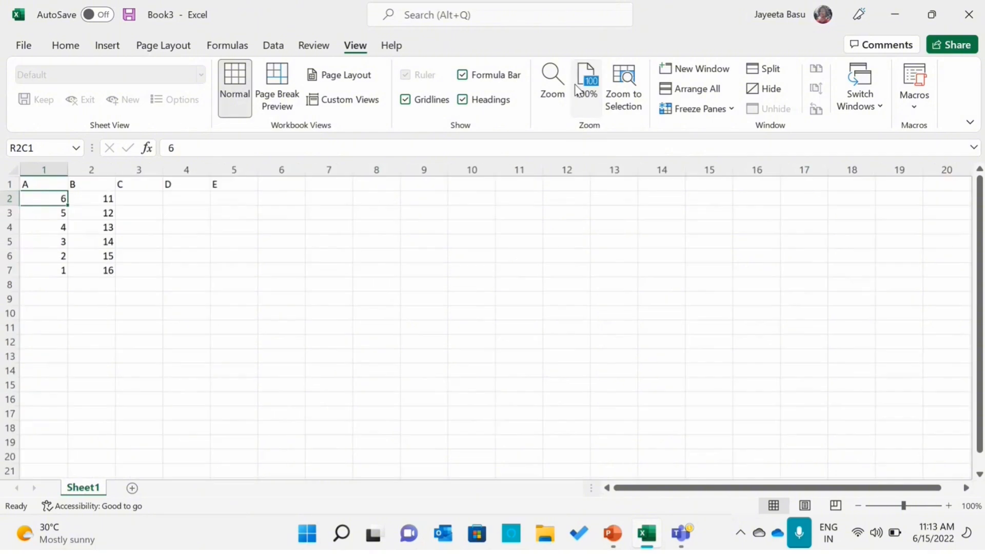
pyautogui.click(61, 213)
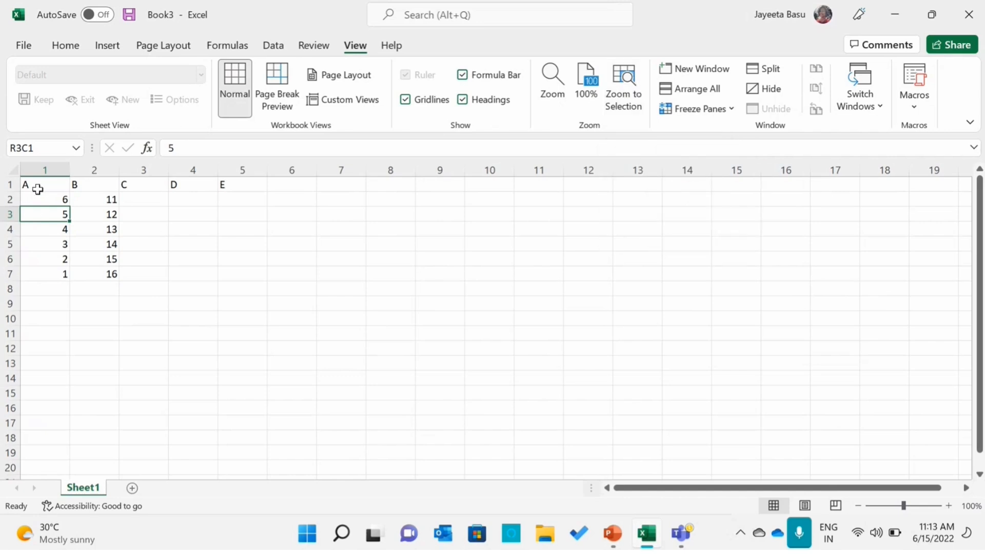
# Step: Zoom to the selected data in rows 1 to 7 of columns 1 and 2, and zoom back out to 50%
pyautogui.moveTo(39, 185); pyautogui.dragTo(119, 274)
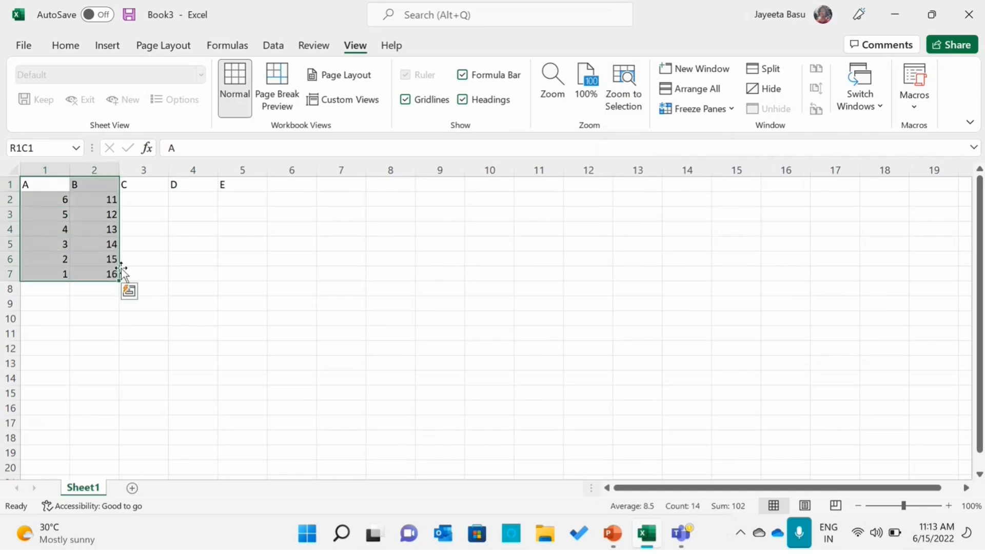
pyautogui.click(635, 95)
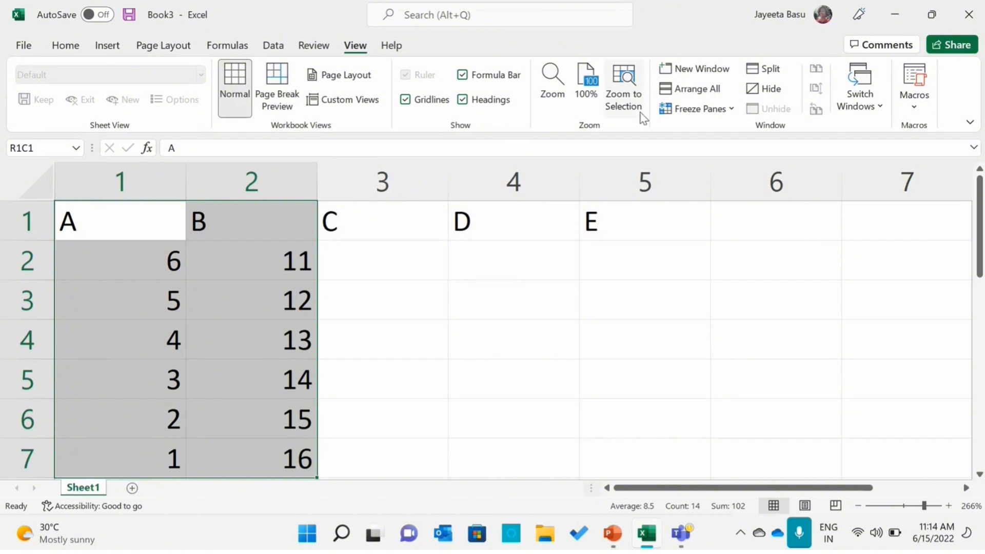
pyautogui.click(885, 506)
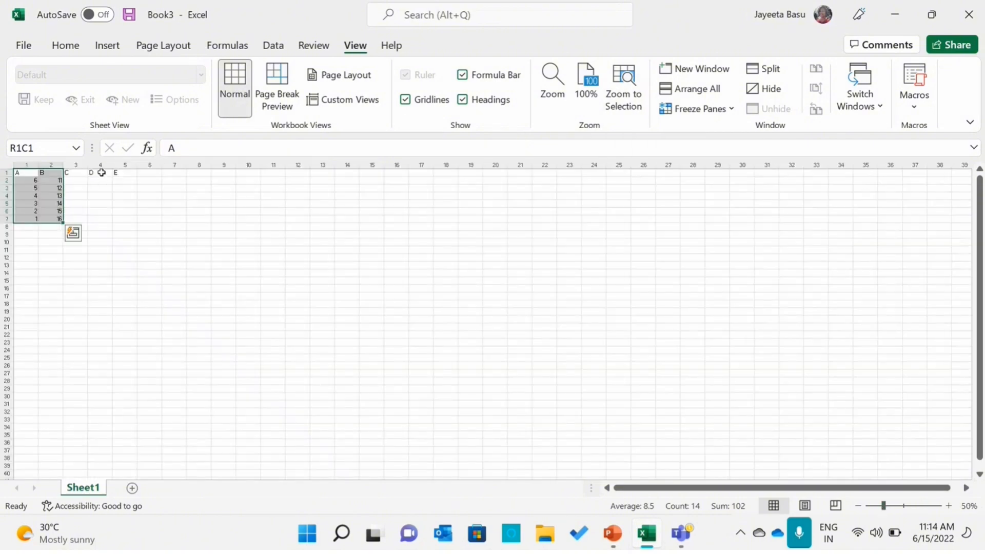
# Step: Zoom to the selected D and E header cells in row 1 and select the D header alone
pyautogui.click(102, 172)
pyautogui.moveTo(102, 173); pyautogui.dragTo(127, 176)
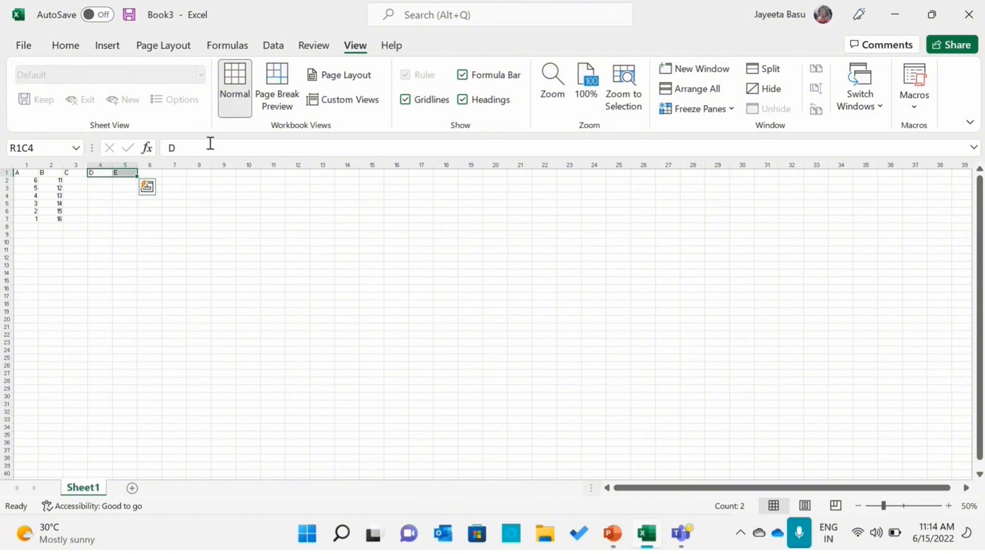
pyautogui.click(632, 96)
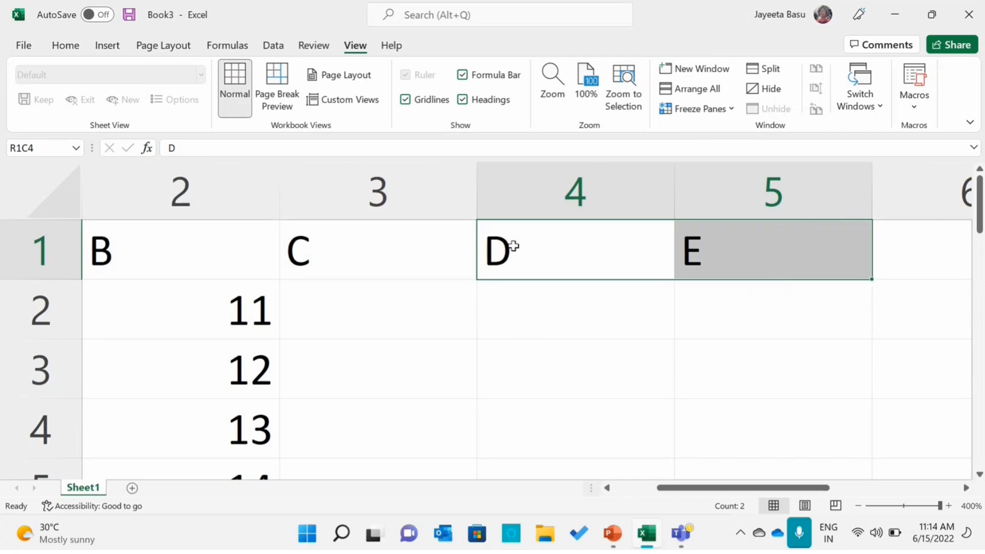
pyautogui.click(529, 327)
pyautogui.click(565, 276)
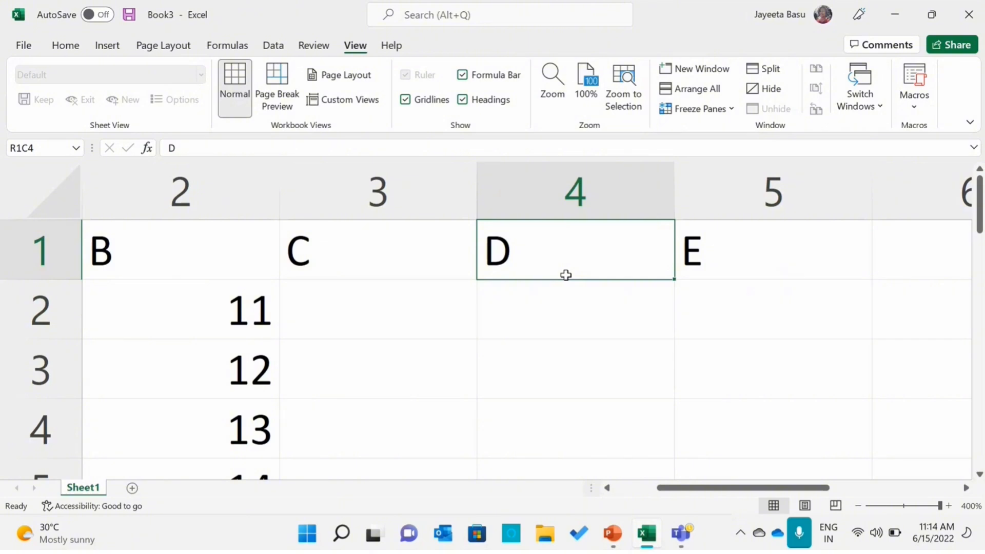
# Step: Zoom out to 90%, zoom to the selected empty block R4C4 to R12C9, and return to 90%
pyautogui.click(889, 506)
pyautogui.moveTo(891, 511); pyautogui.dragTo(900, 510)
pyautogui.moveTo(190, 219); pyautogui.dragTo(409, 335)
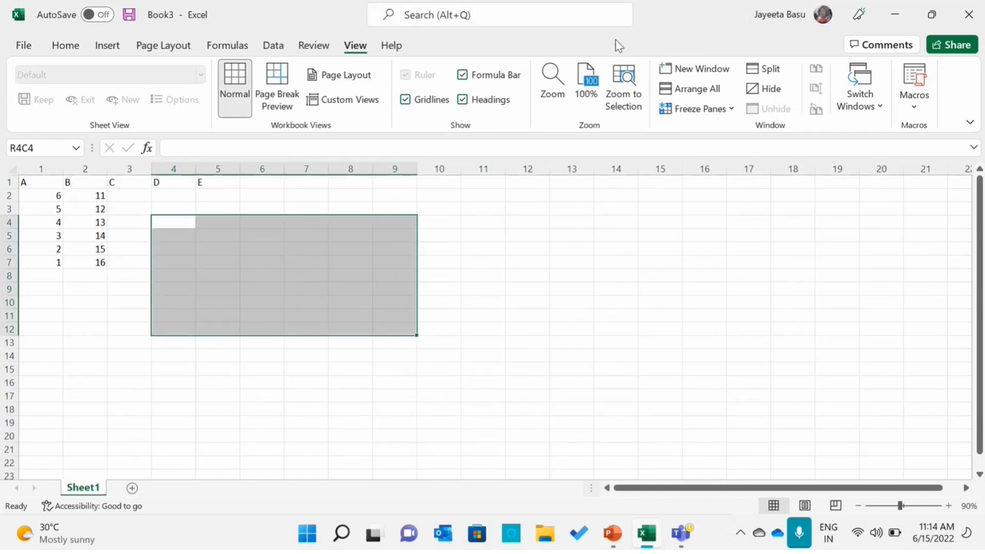
pyautogui.click(621, 95)
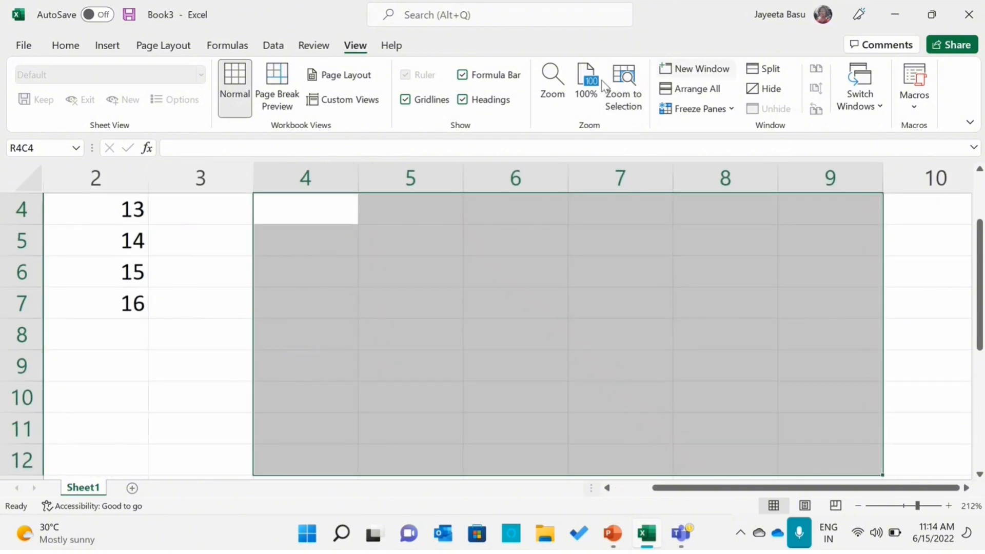
pyautogui.click(634, 120)
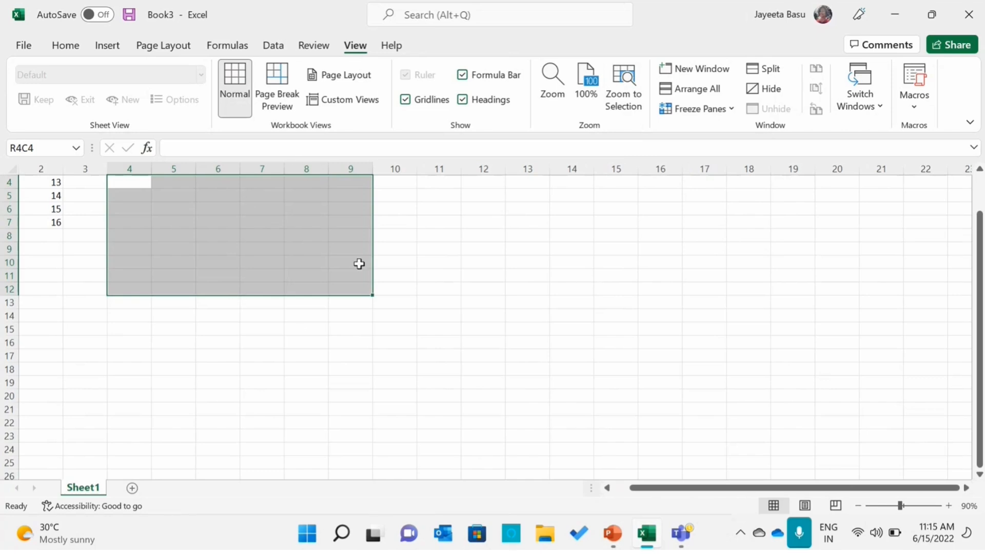
# Step: Switch to the PowerPoint presentation, run the slide show from the Zoom slide to the Input Data slide, and end the show
pyautogui.click(612, 533)
pyautogui.hotkey('shift', 'F5')
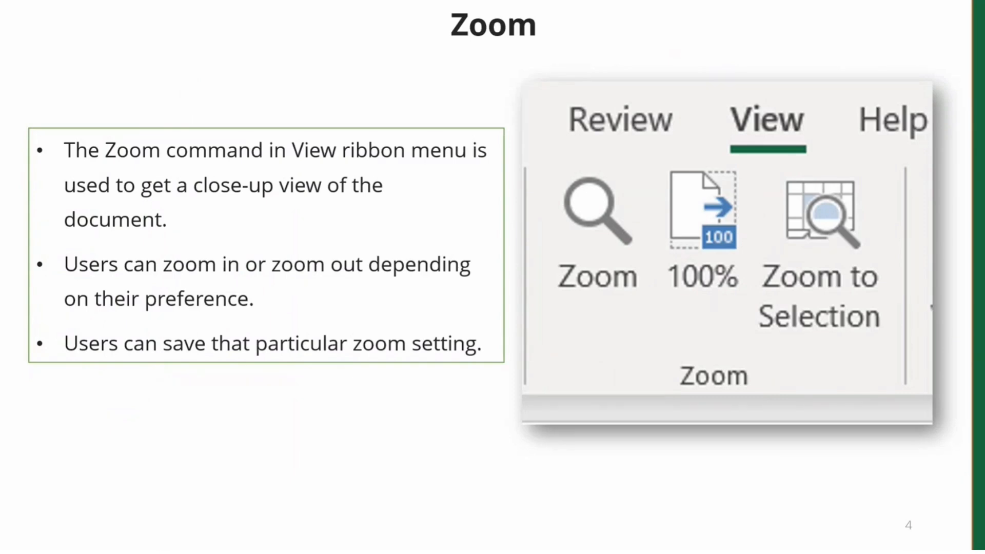
pyautogui.press('Right')
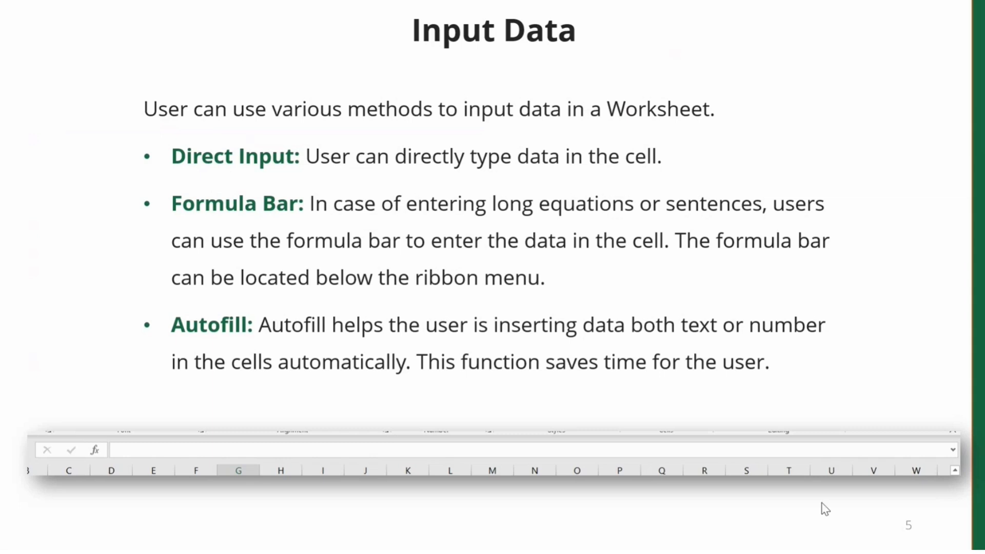
pyautogui.press('Escape')
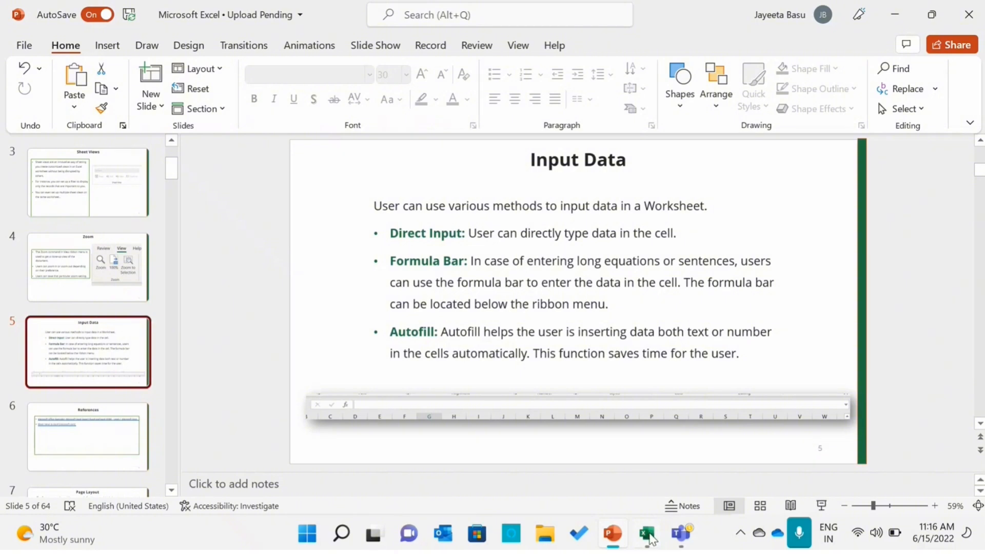
# Step: Switch back to the Excel workbook and enter A, B, C and D in row 10, columns 3 to 6
pyautogui.click(648, 535)
pyautogui.click(349, 328)
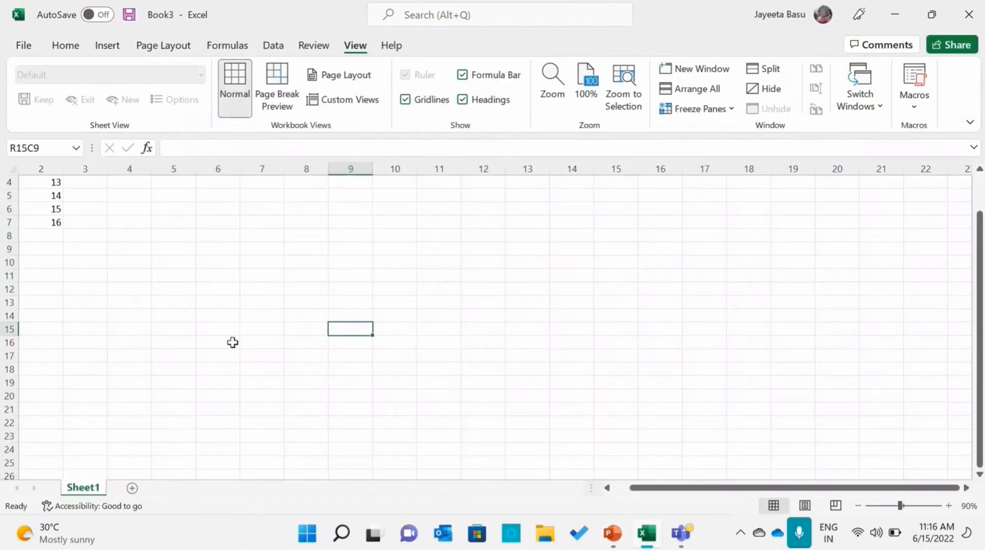
pyautogui.click(98, 261)
pyautogui.press('capslock')
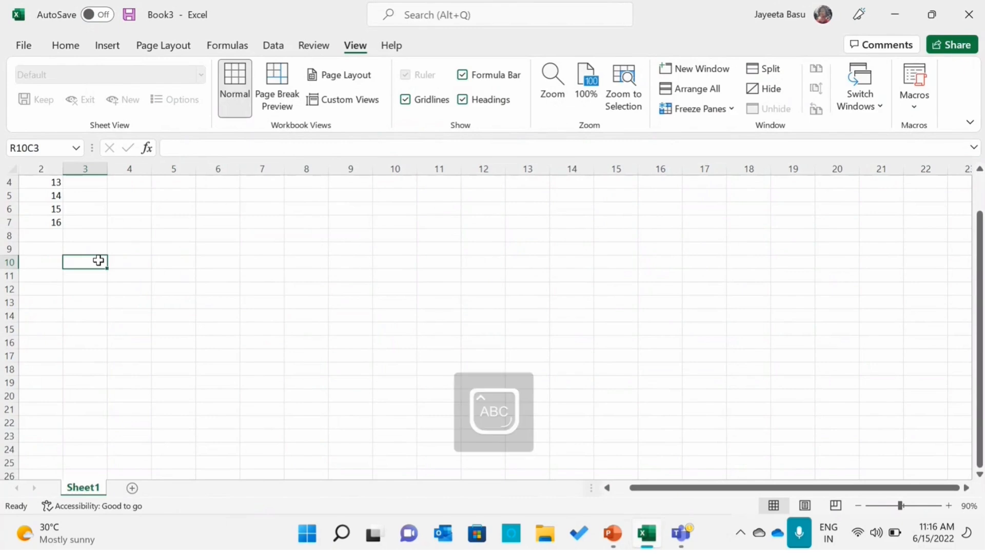
pyautogui.write('A')
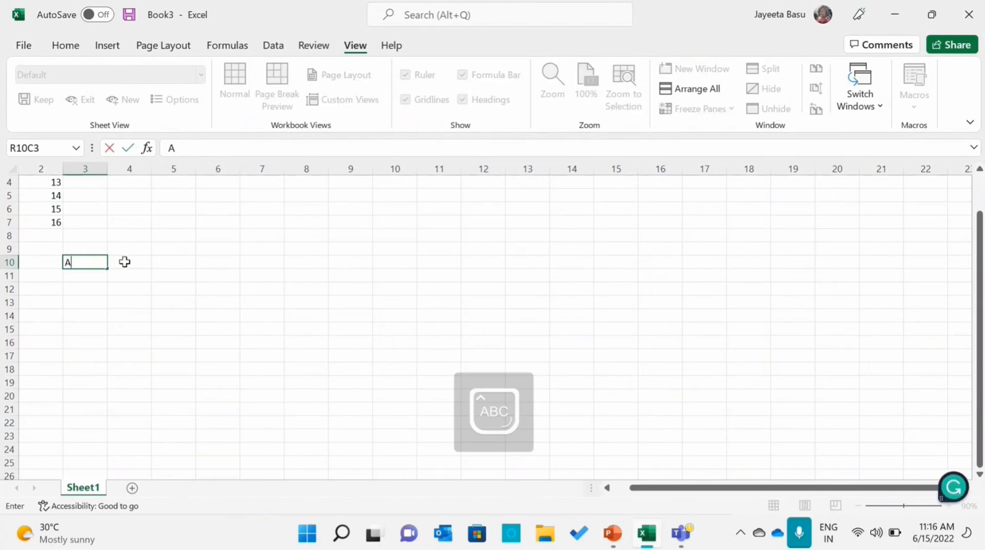
pyautogui.click(124, 261)
pyautogui.write('B')
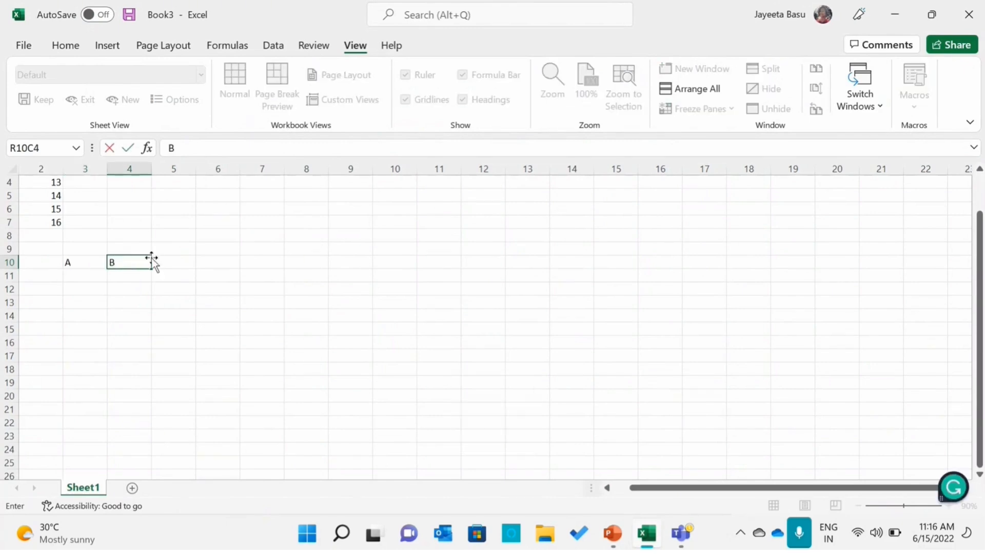
pyautogui.click(176, 264)
pyautogui.write('C')
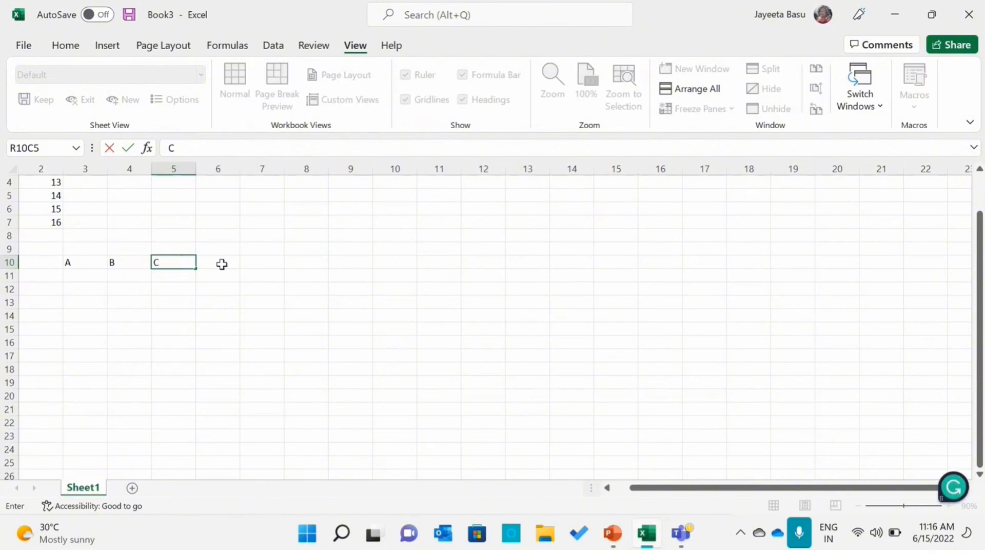
pyautogui.click(221, 263)
pyautogui.write('D')
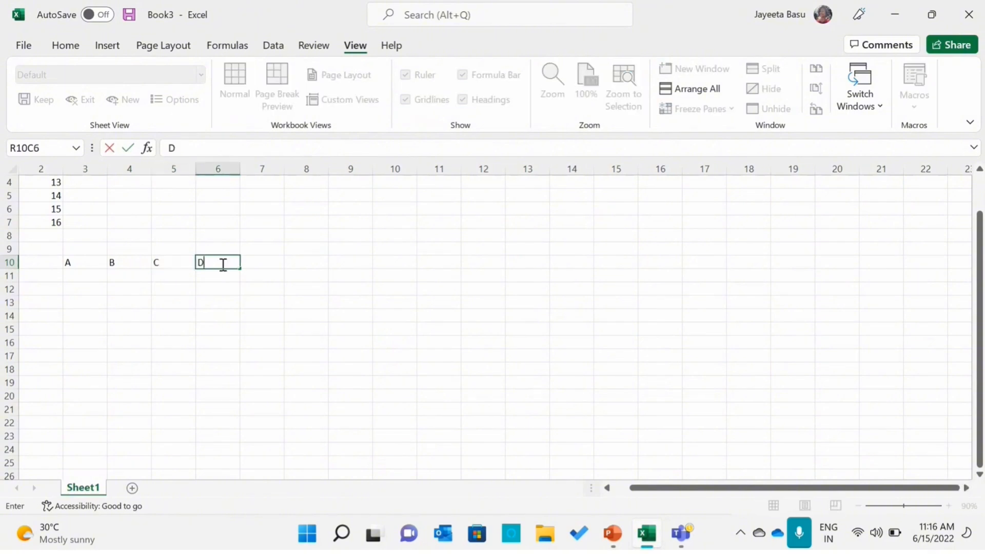
# Step: Enter Excel in row 10, column 7, and the numbers 1, 2 and 3 in columns 8 to 10
pyautogui.click(251, 262)
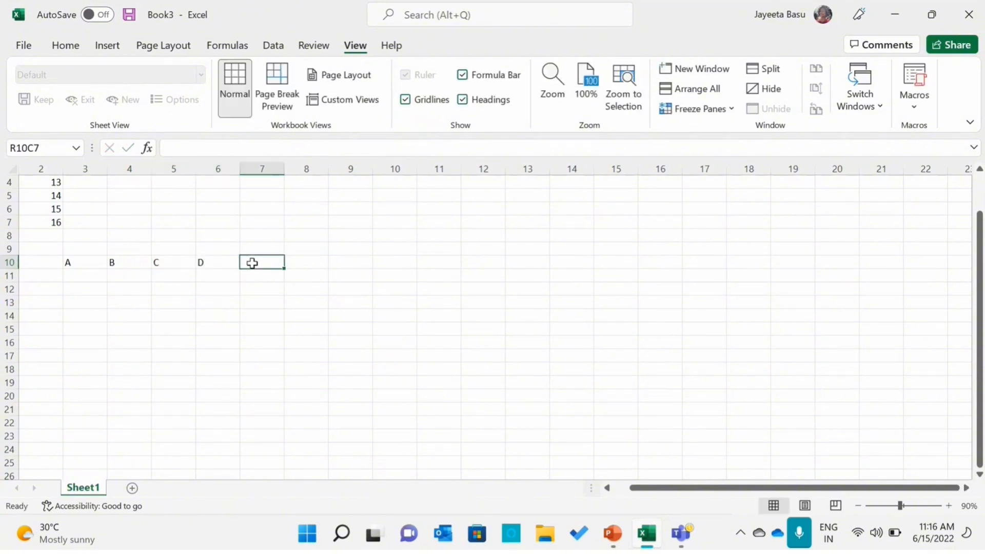
pyautogui.write('E')
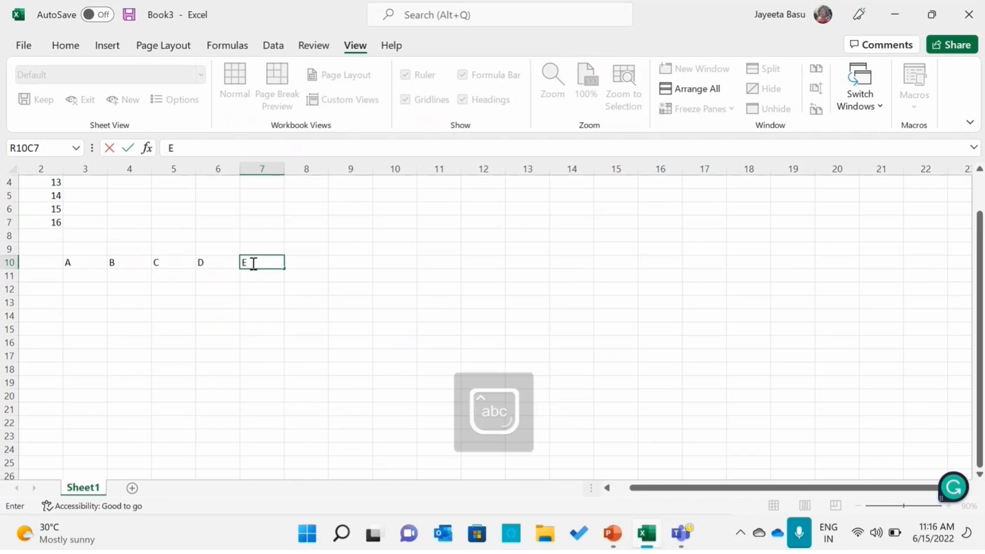
pyautogui.write('xcel')
pyautogui.click(297, 257)
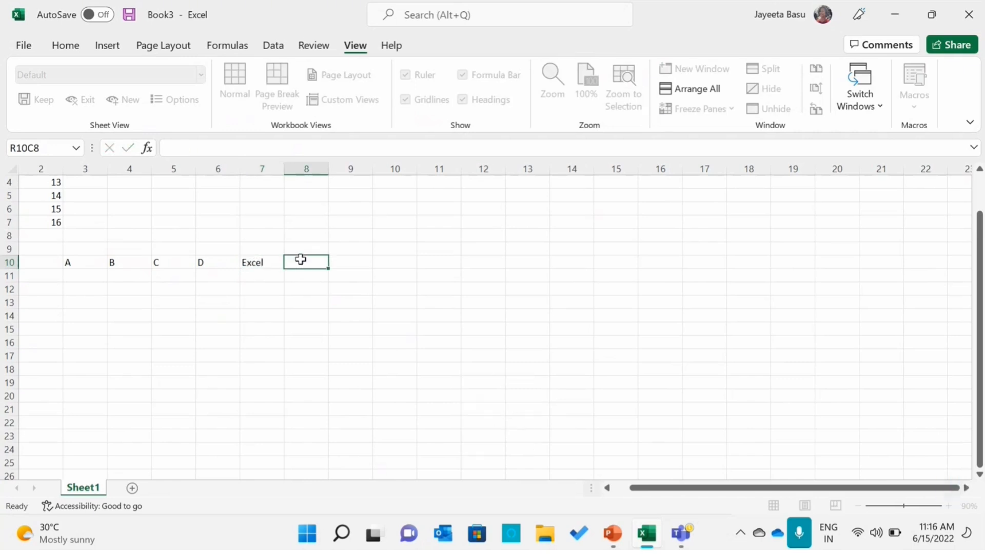
pyautogui.write('1')
pyautogui.click(340, 267)
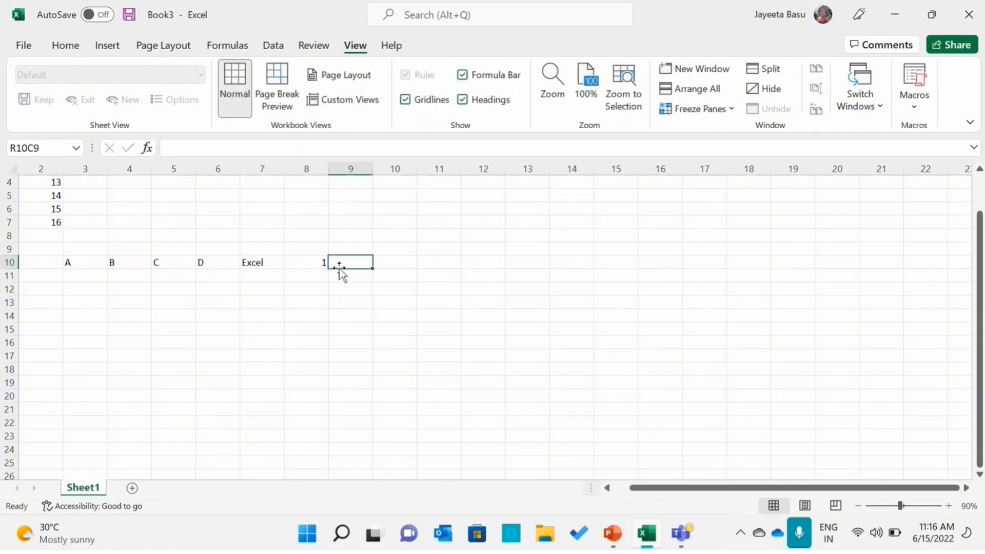
pyautogui.write('2')
pyautogui.click(392, 265)
pyautogui.write('3')
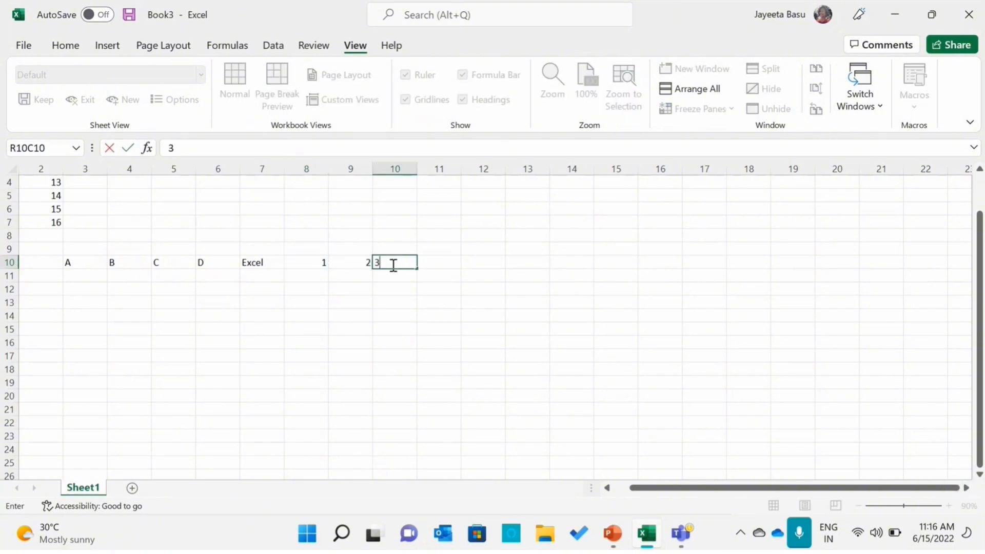
pyautogui.click(426, 264)
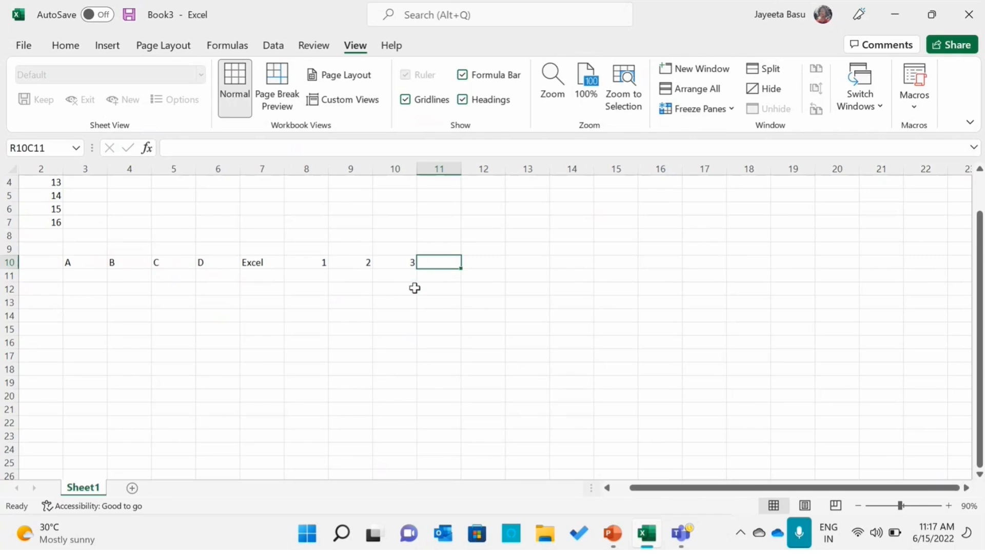
pyautogui.click(133, 340)
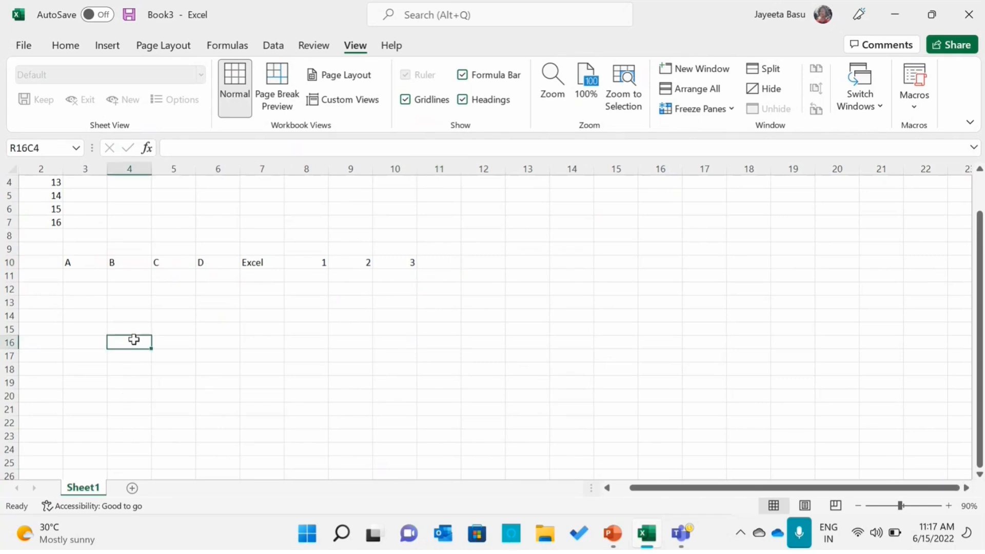
# Step: Enter the text Excel Session in R16C4 through the formula bar
pyautogui.click(165, 145)
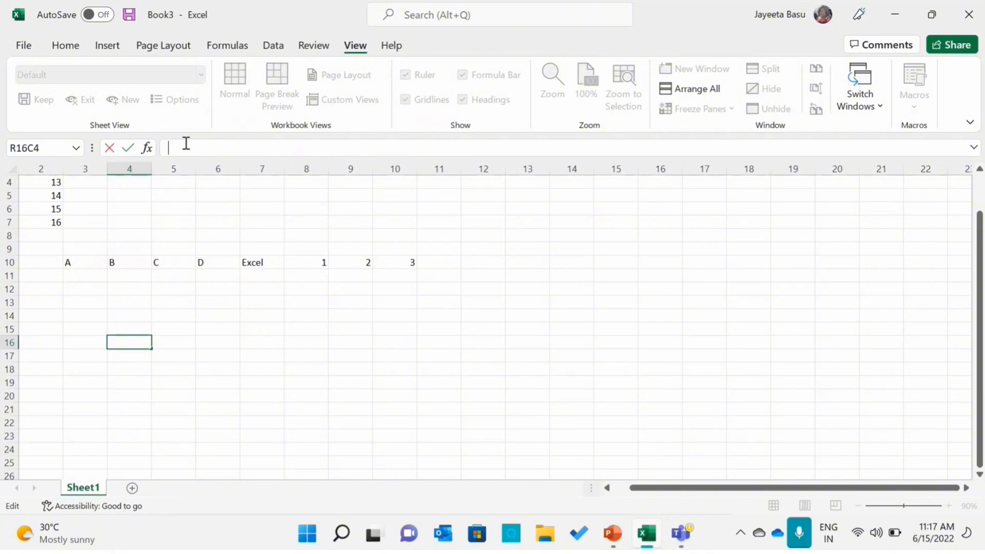
pyautogui.write('Excel S')
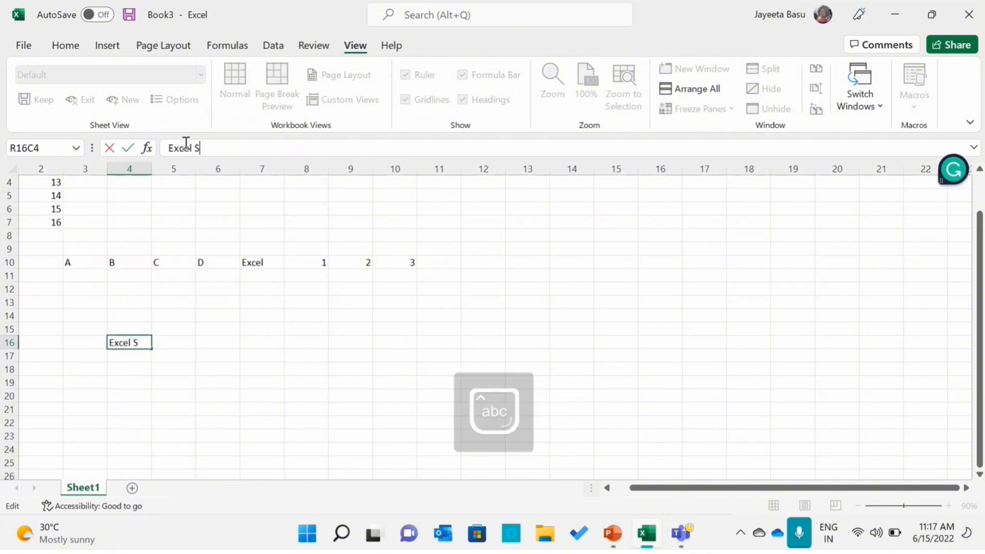
pyautogui.write('ession')
pyautogui.click(58, 49)
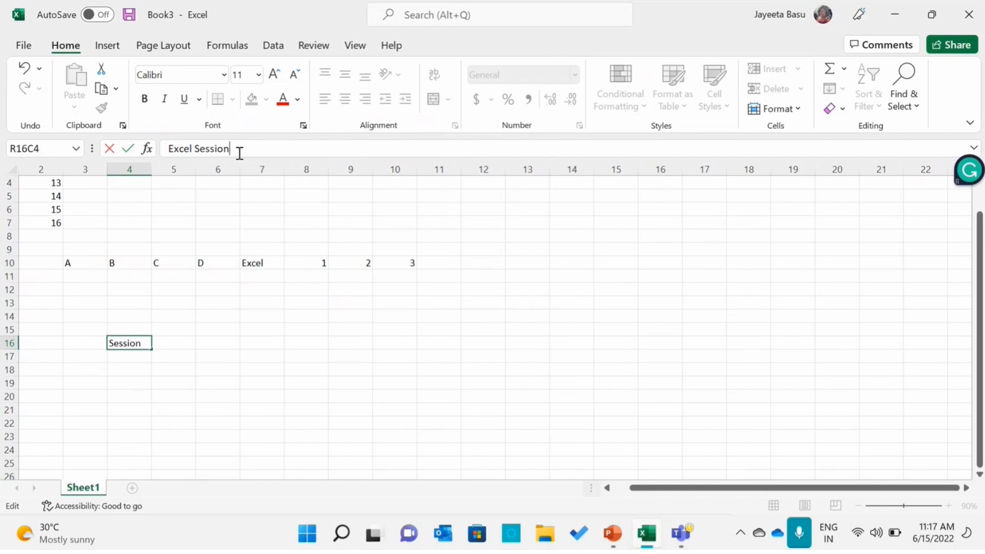
pyautogui.click(260, 368)
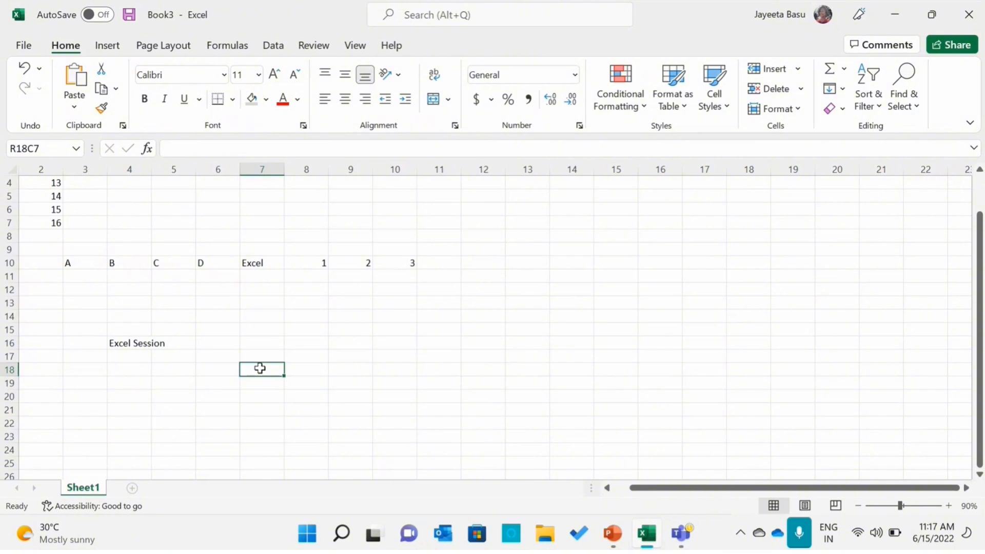
# Step: Enter the sentence "Today's session is on Input Data" in R18C7 through the formula bar
pyautogui.click(192, 147)
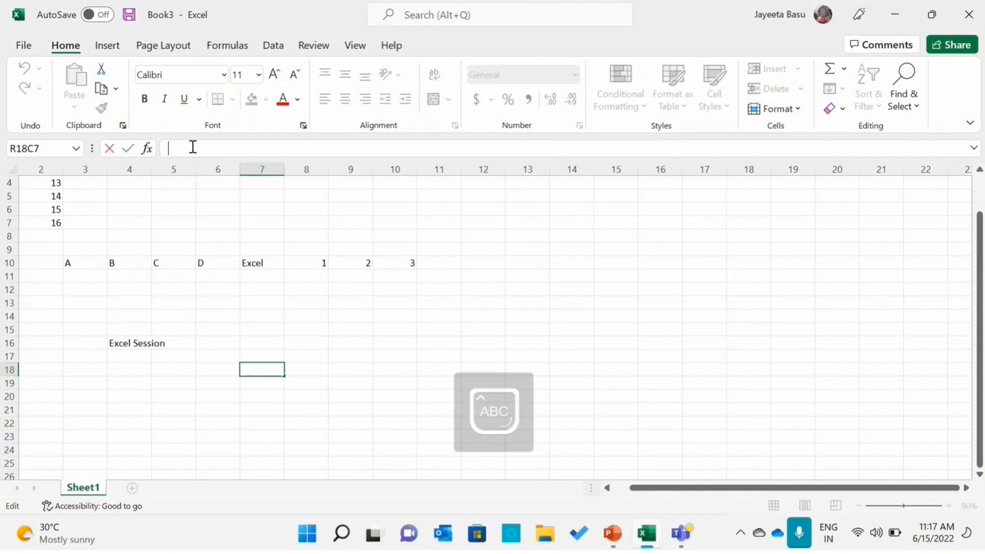
pyautogui.write('Today')
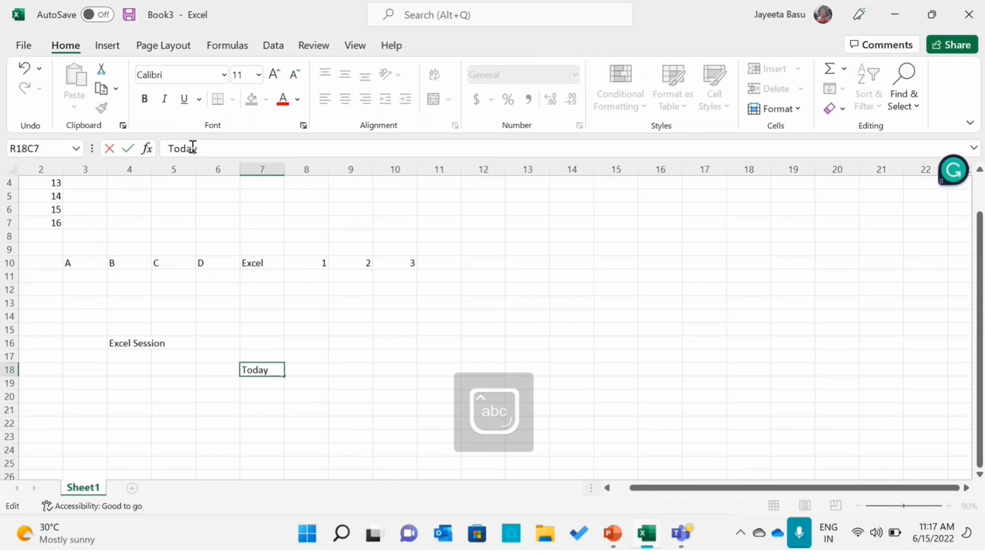
pyautogui.write("'s sessio")
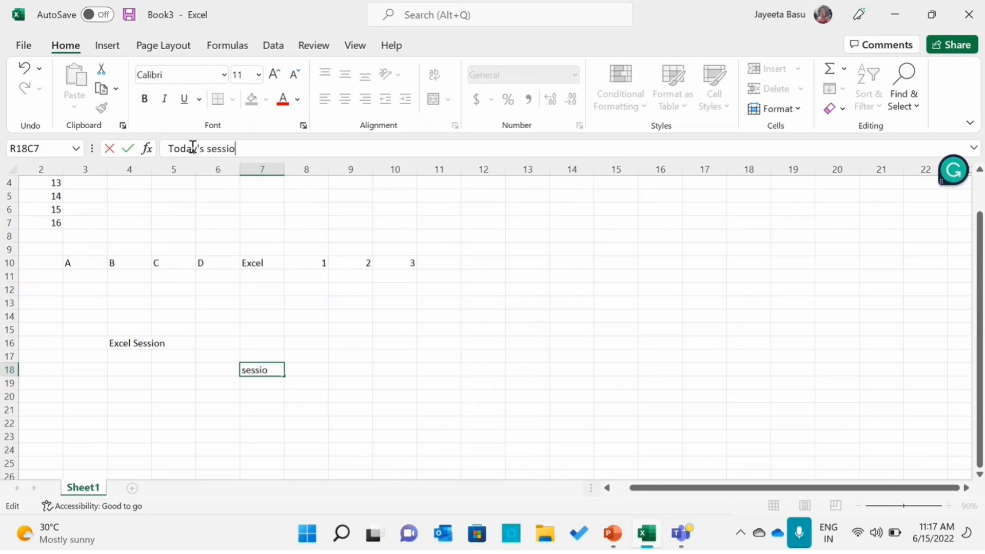
pyautogui.write('n is on I')
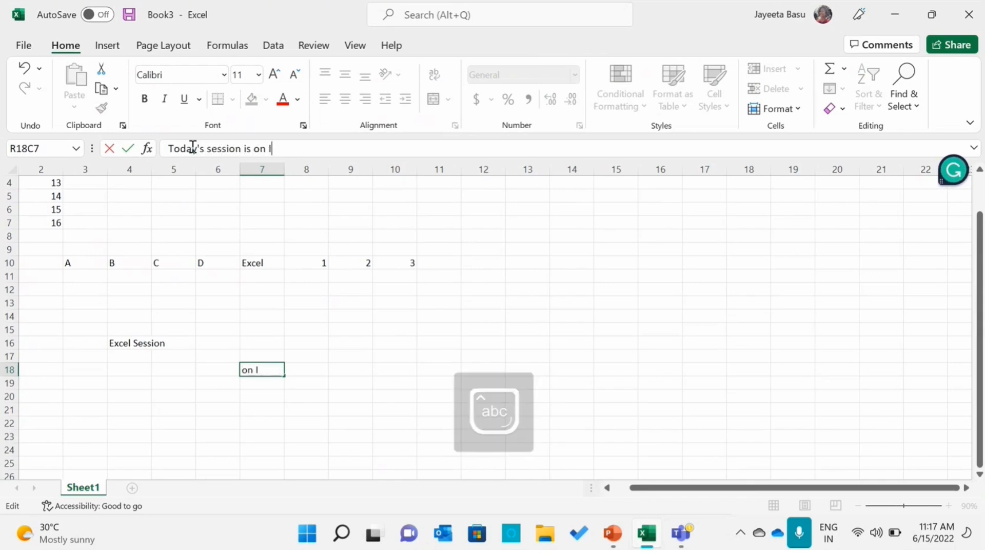
pyautogui.write('nput Data')
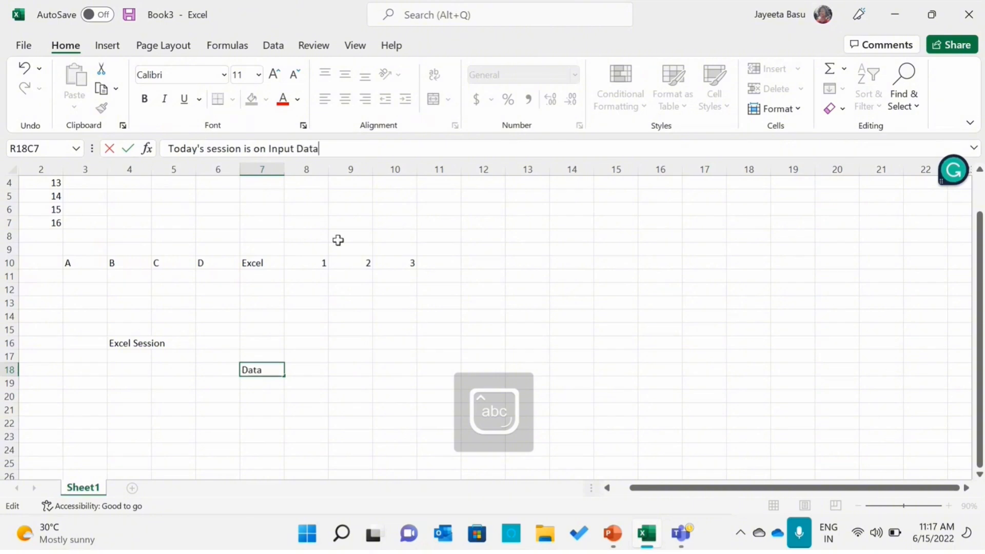
pyautogui.click(368, 301)
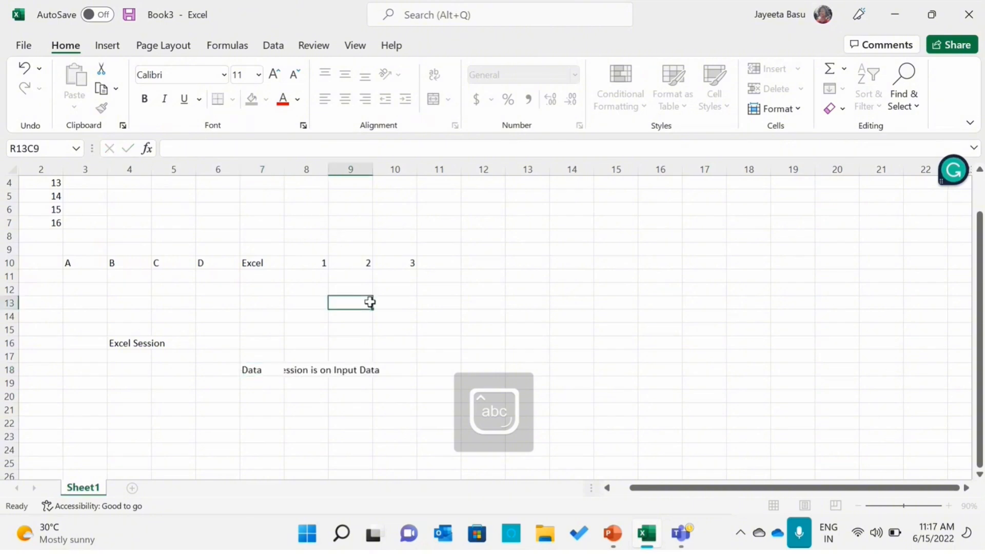
# Step: Replace the sentence in R18C7 with the formula =2+2, using the formula bar
pyautogui.click(279, 370)
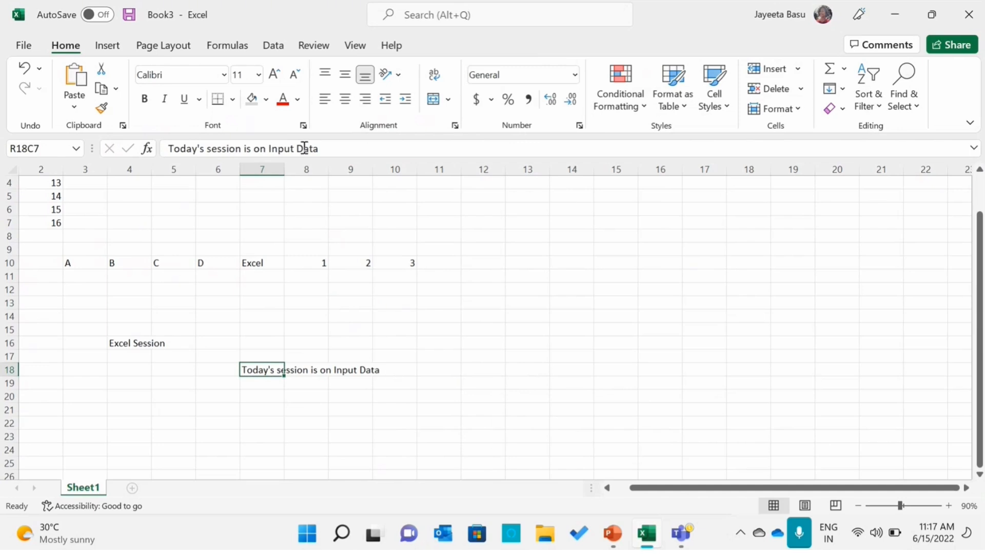
pyautogui.click(330, 147)
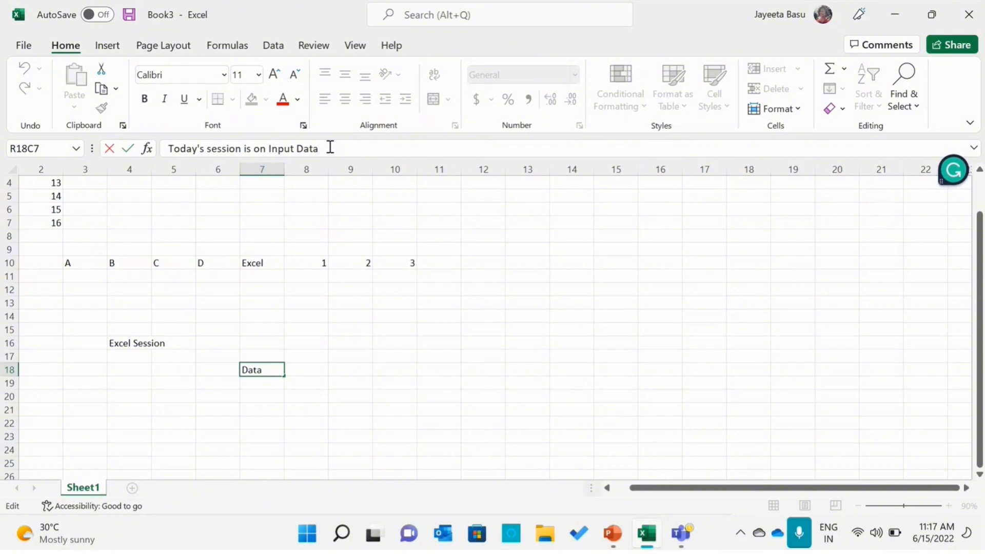
pyautogui.press('BackSpace')
pyautogui.press('BackSpace')
pyautogui.press('BackSpace')
pyautogui.press('BackSpace')
pyautogui.press('BackSpace')
pyautogui.press('BackSpace')
pyautogui.press('BackSpace')
pyautogui.press('BackSpace')
pyautogui.press('BackSpace')
pyautogui.press('BackSpace')
pyautogui.press('BackSpace')
pyautogui.press('BackSpace')
pyautogui.press('BackSpace')
pyautogui.press('BackSpace')
pyautogui.press('BackSpace')
pyautogui.press('BackSpace')
pyautogui.press('BackSpace')
pyautogui.press('BackSpace')
pyautogui.press('BackSpace')
pyautogui.press('BackSpace')
pyautogui.press('BackSpace')
pyautogui.press('BackSpace')
pyautogui.press('BackSpace')
pyautogui.press('BackSpace')
pyautogui.press('BackSpace')
pyautogui.press('BackSpace')
pyautogui.press('BackSpace')
pyautogui.press('BackSpace')
pyautogui.press('BackSpace')
pyautogui.press('BackSpace')
pyautogui.press('BackSpace')
pyautogui.press('BackSpace')
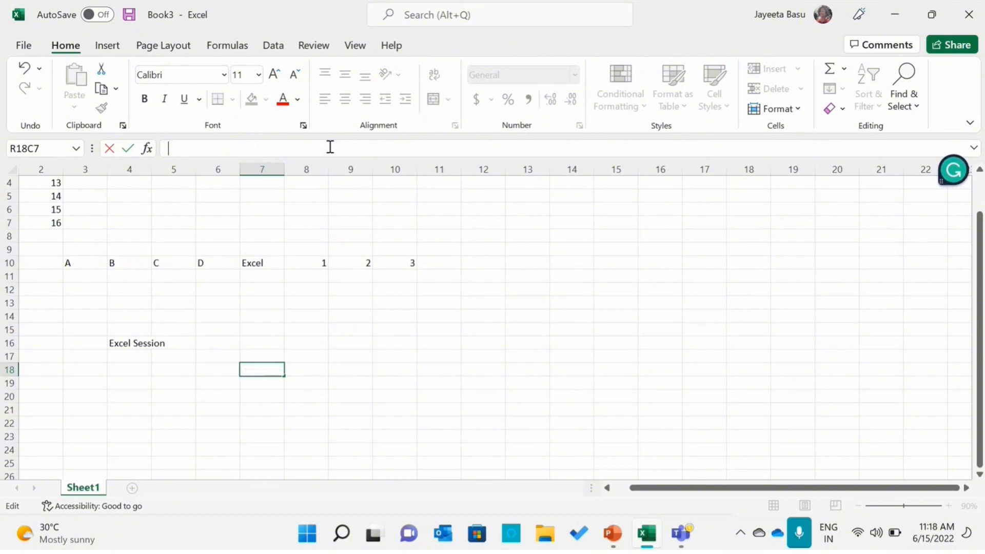
pyautogui.write('=2+2')
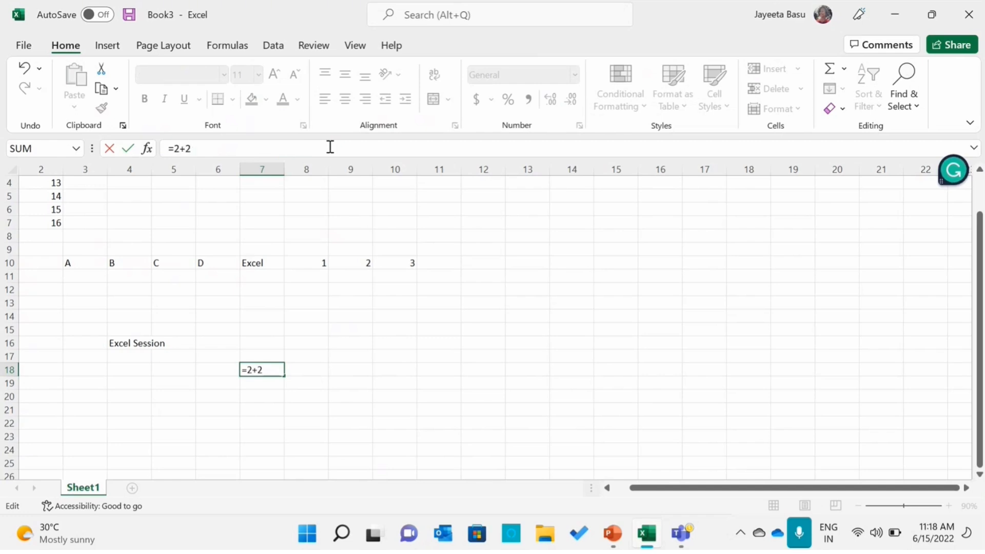
pyautogui.press('Return')
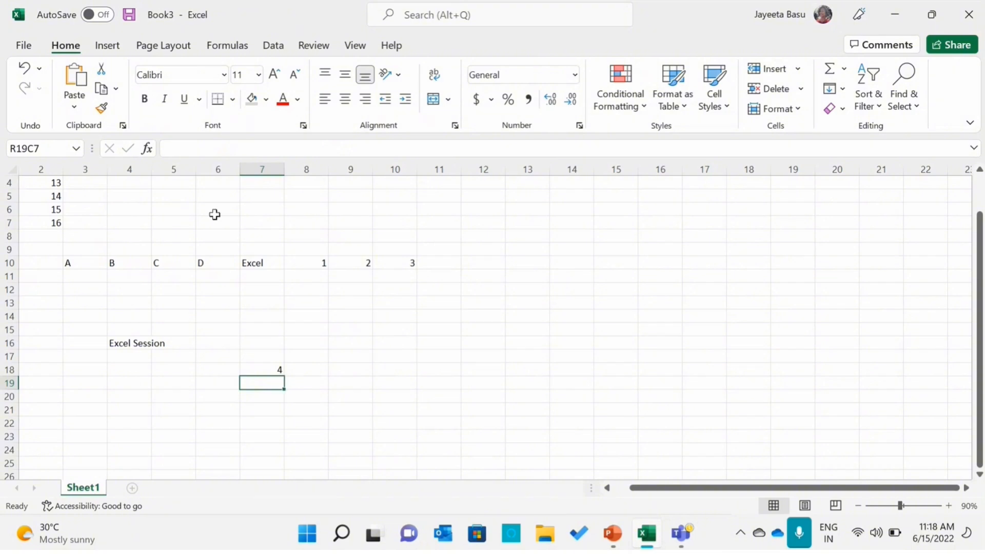
# Step: Enter the long number 45678910 in R19C7 through the formula bar
pyautogui.click(207, 147)
pyautogui.write('45')
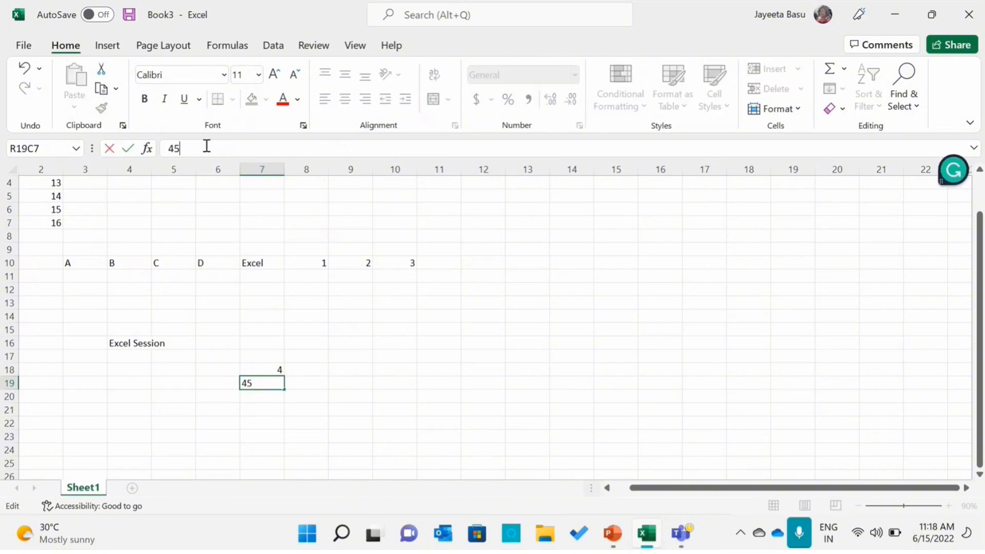
pyautogui.write('678910')
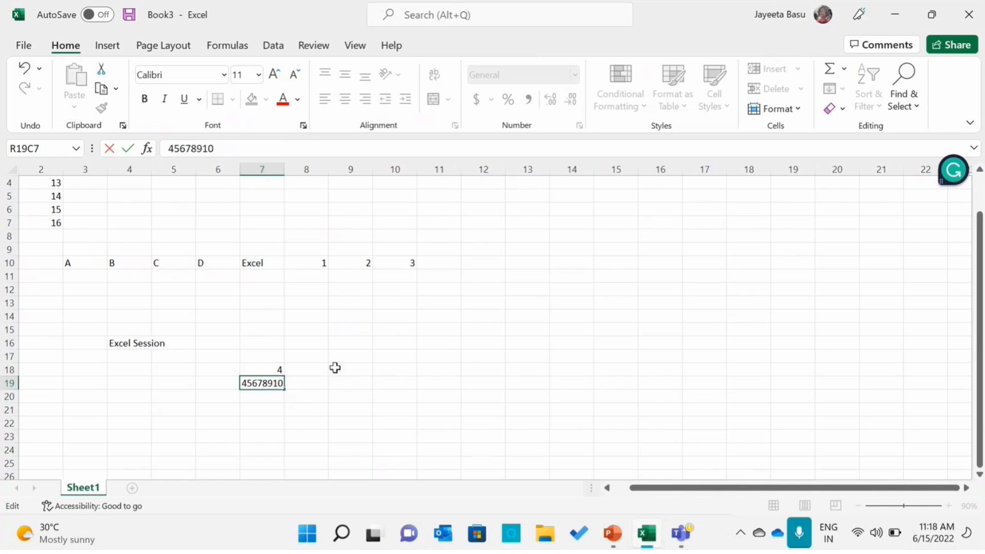
pyautogui.click(440, 304)
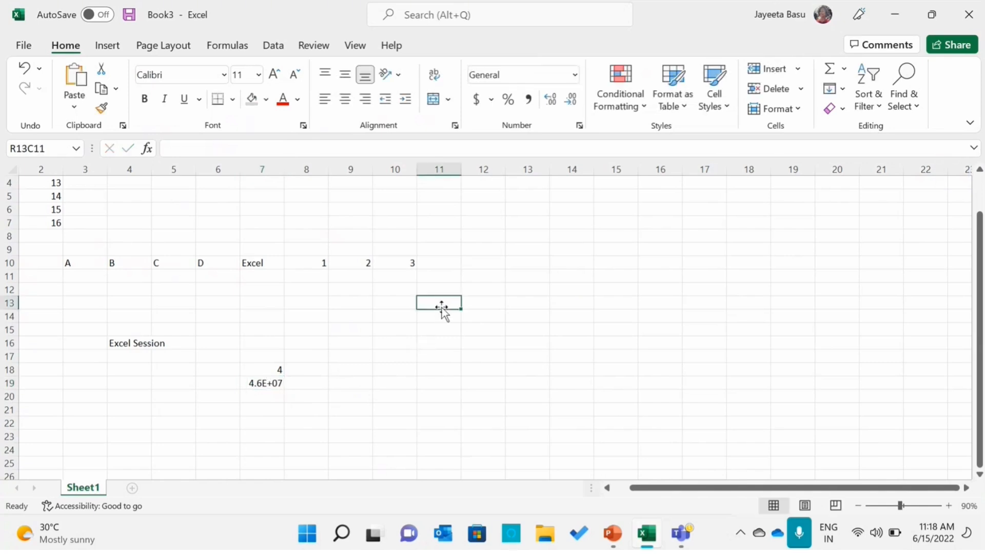
# Step: Enter 4, 5, 6 and 7 in rows 13 to 16 of column 11 and autofill the 7 down to row 22
pyautogui.write('4')
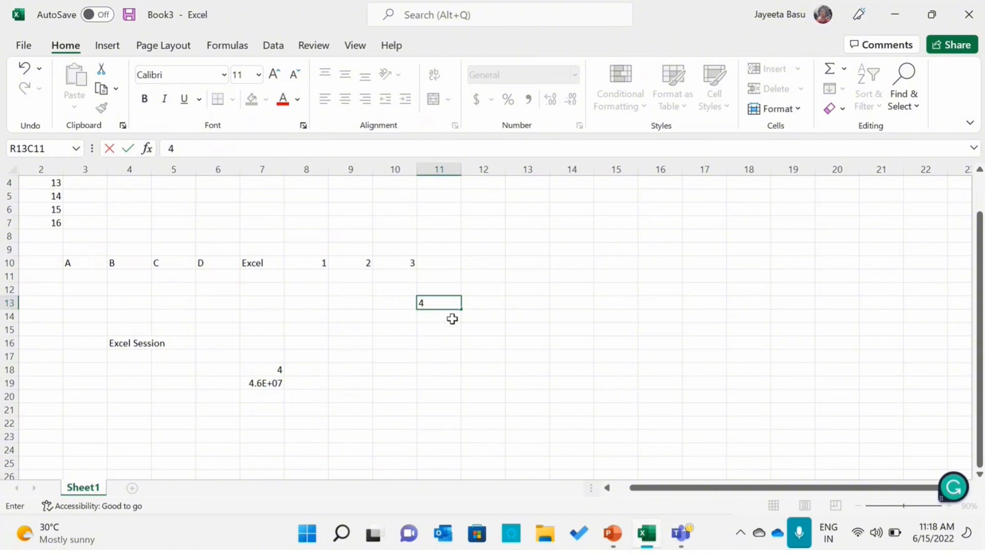
pyautogui.press('Return')
pyautogui.write('5')
pyautogui.press('Return')
pyautogui.write('6')
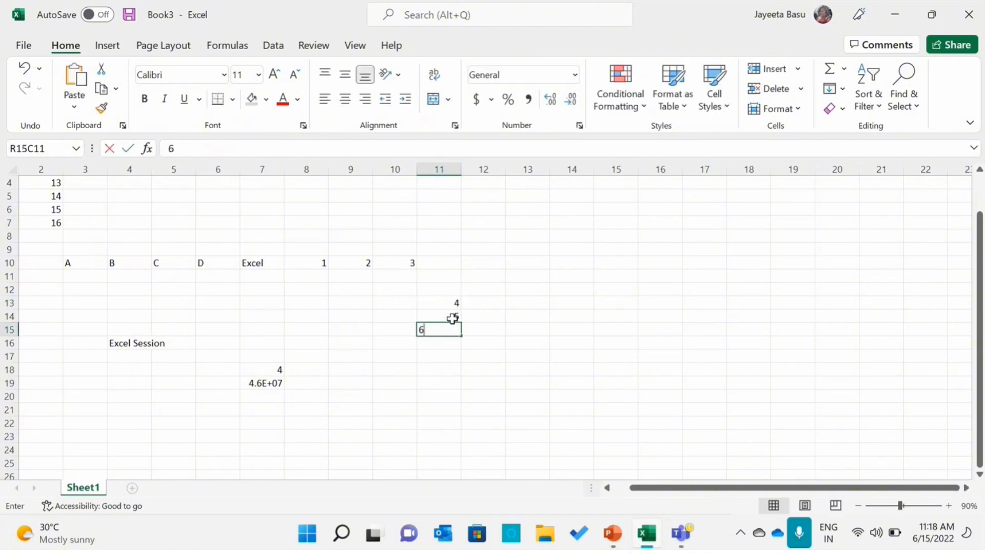
pyautogui.press('Return')
pyautogui.write('7')
pyautogui.press('Return')
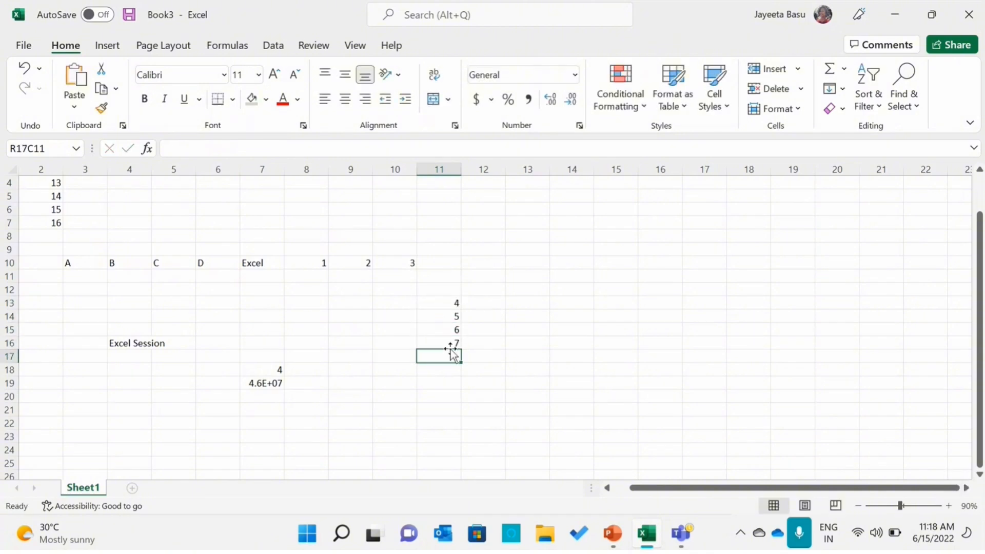
pyautogui.click(451, 343)
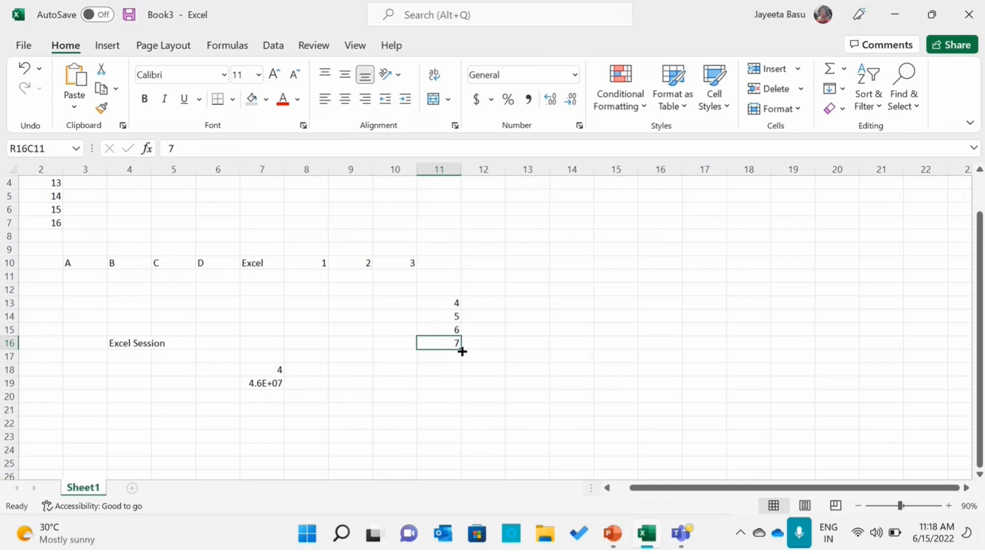
pyautogui.moveTo(462, 351); pyautogui.dragTo(464, 433)
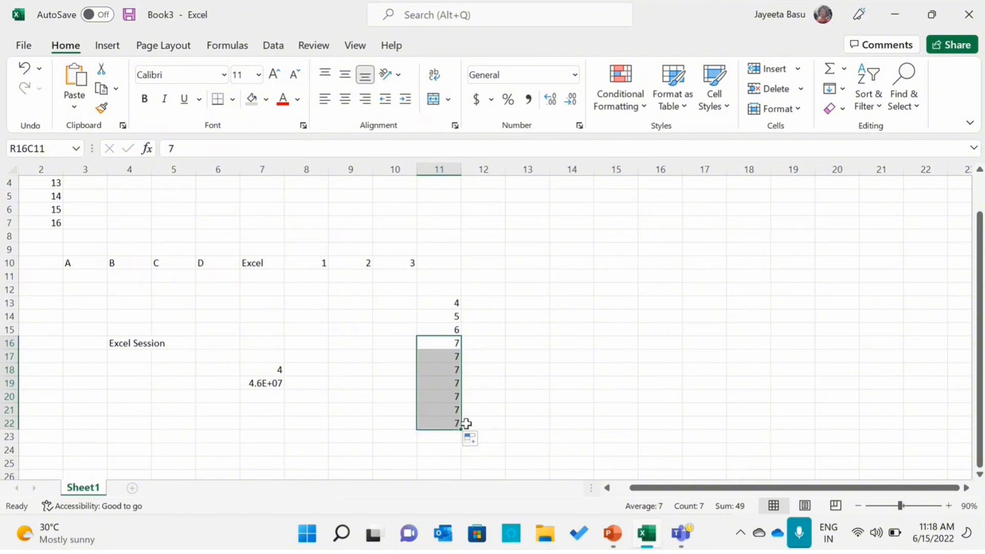
# Step: Overwrite rows 17 to 19 of column 11 with 8, 9 and 10, and autofill the 10 down to row 22
pyautogui.click(451, 356)
pyautogui.write('8')
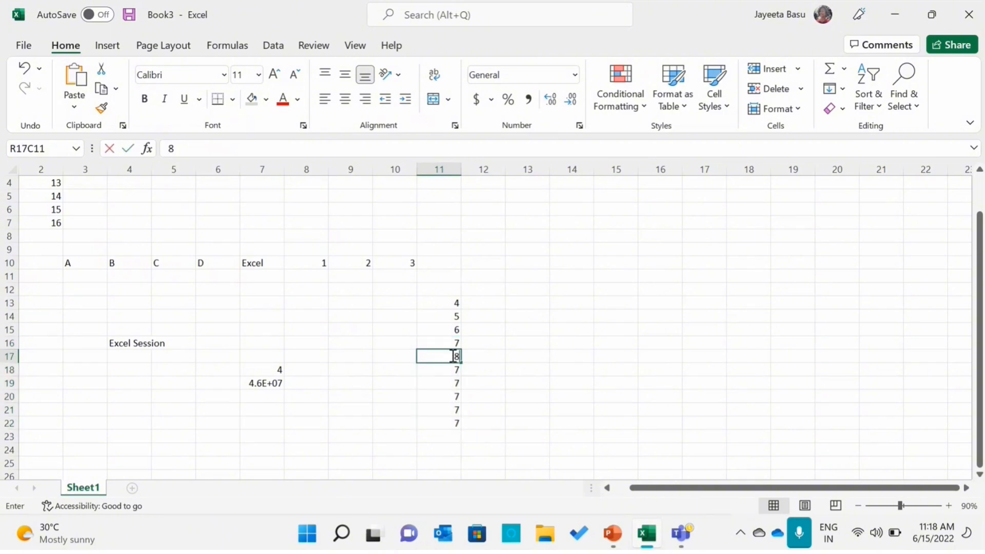
pyautogui.hotkey('ctrl', 'Return')
pyautogui.click(454, 369)
pyautogui.write('9')
pyautogui.click(456, 381)
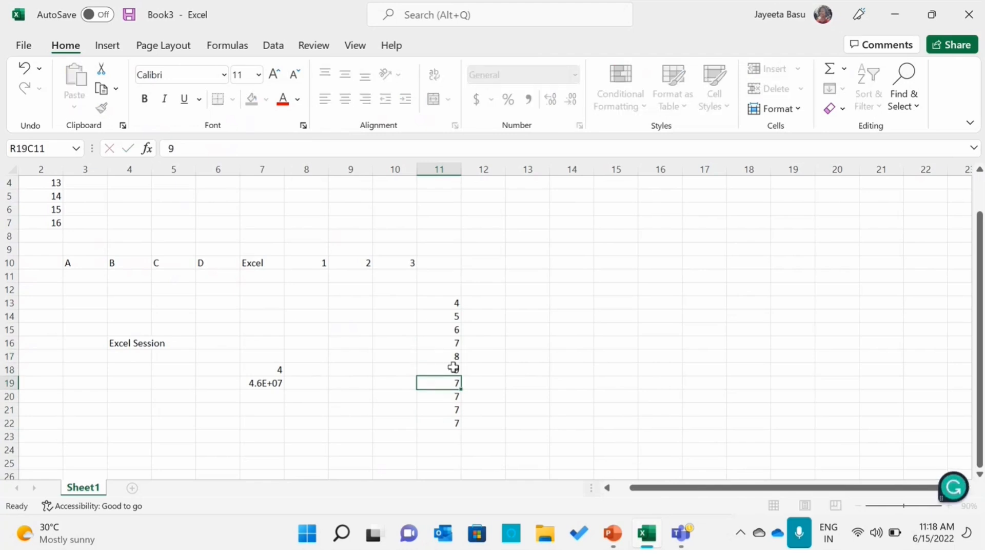
pyautogui.write('10')
pyautogui.click(497, 391)
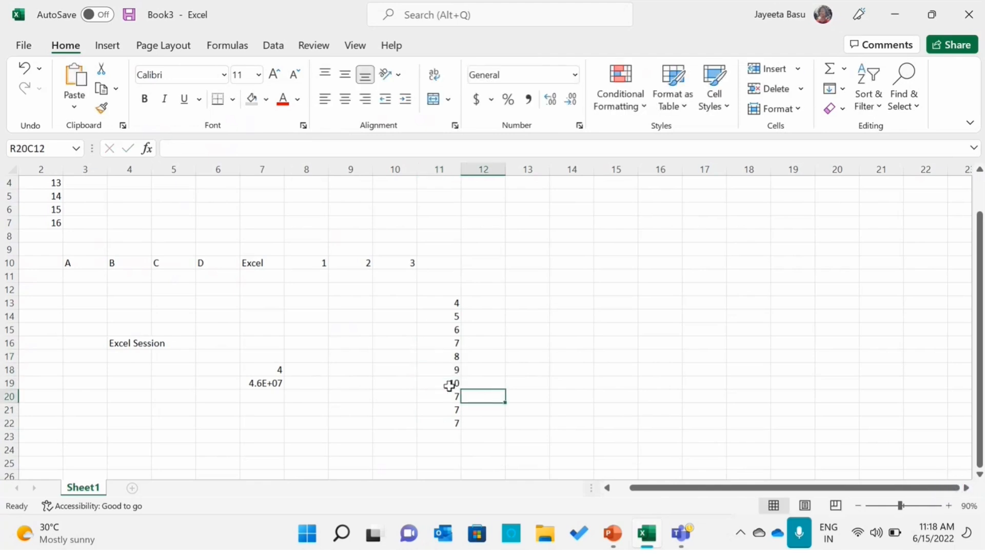
pyautogui.moveTo(451, 384); pyautogui.dragTo(457, 424)
pyautogui.click(475, 391)
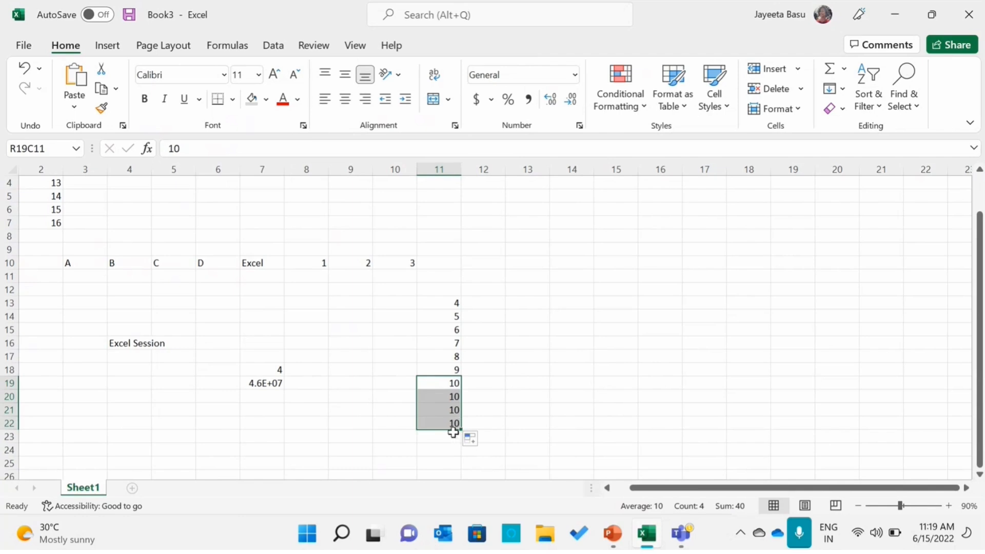
# Step: Enter A, B, C, D and E in row 6, columns 14 to 18
pyautogui.click(559, 206)
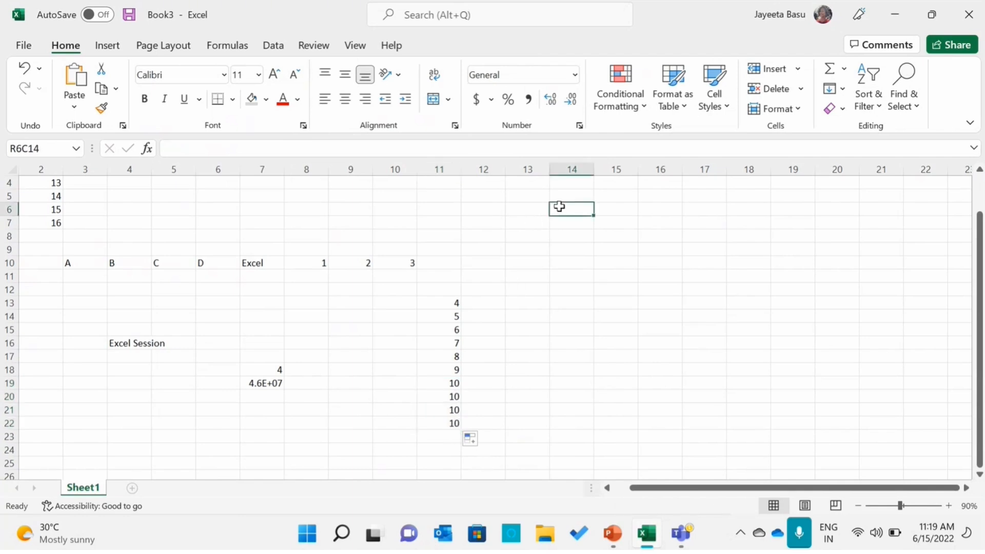
pyautogui.write('A')
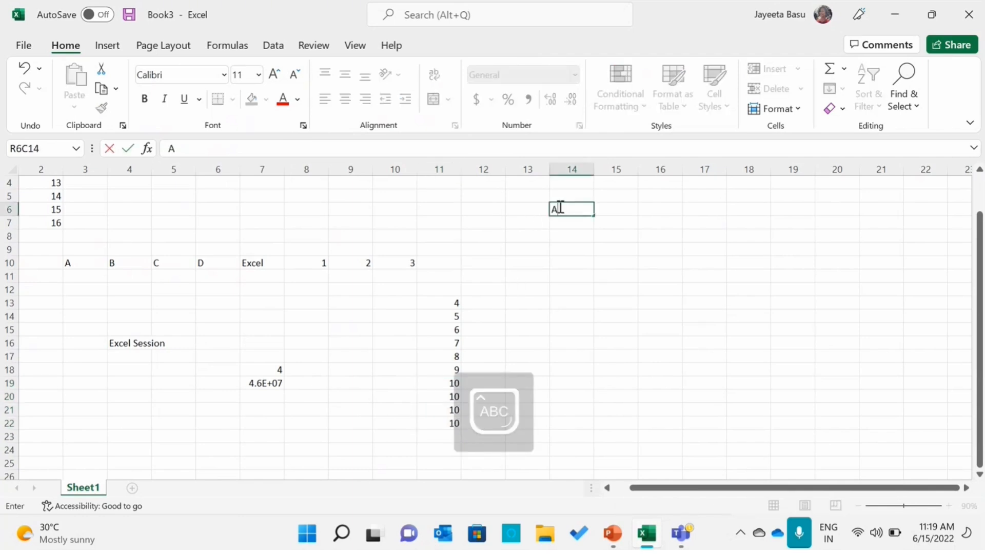
pyautogui.click(609, 210)
pyautogui.write('B')
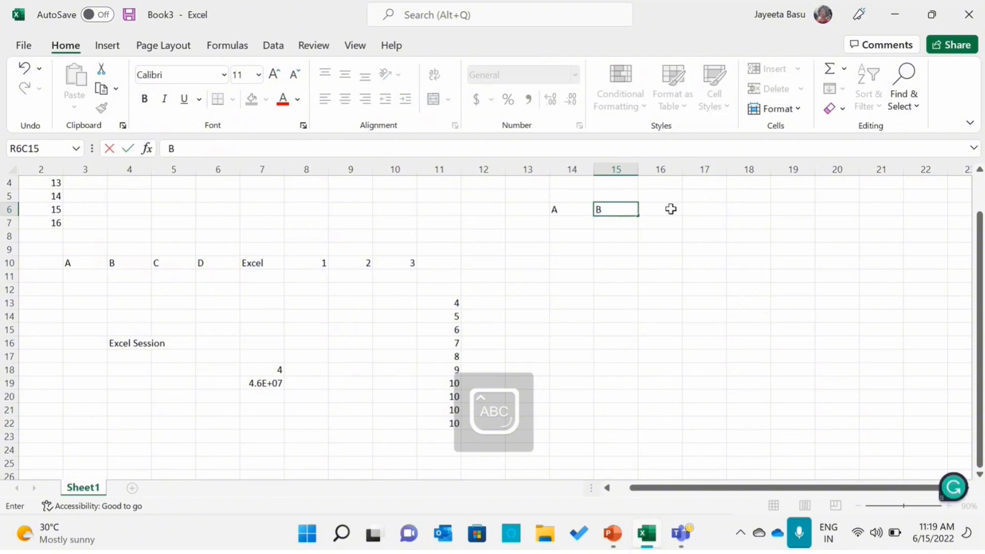
pyautogui.click(670, 208)
pyautogui.write('C')
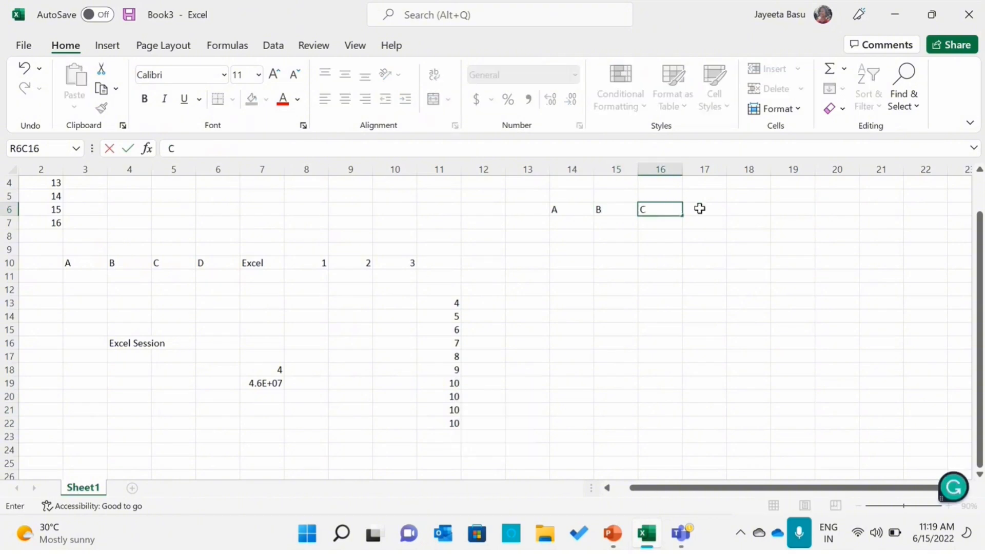
pyautogui.click(699, 209)
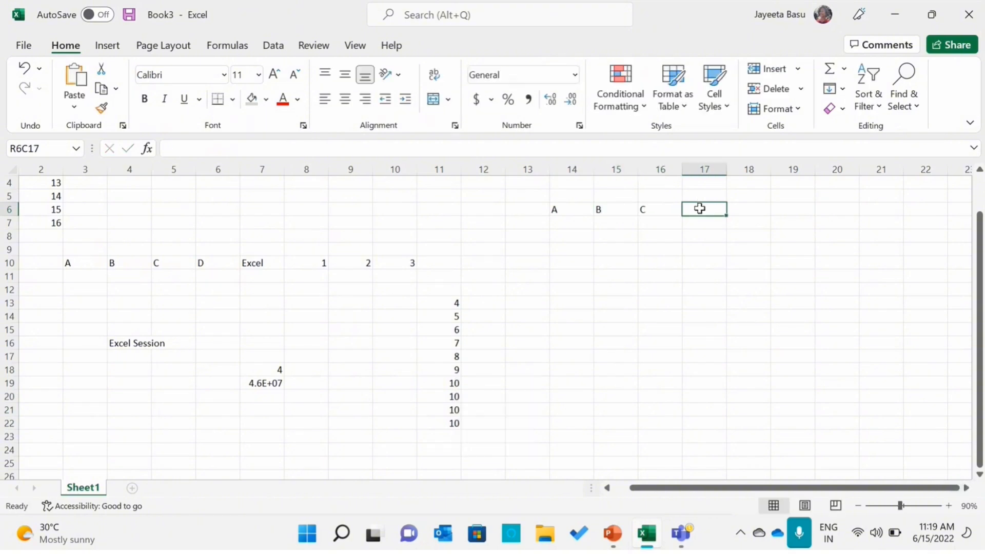
pyautogui.write('D')
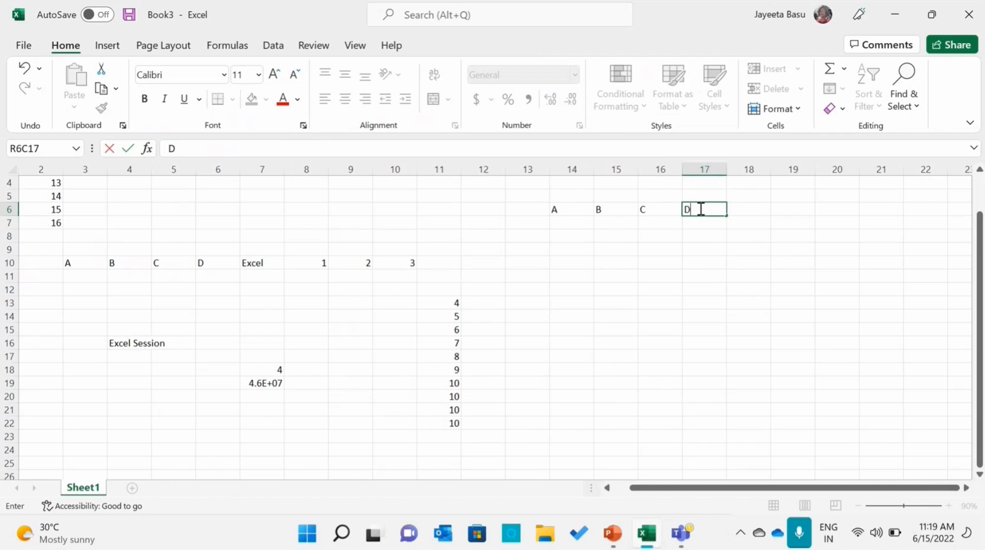
pyautogui.click(739, 208)
pyautogui.write('E')
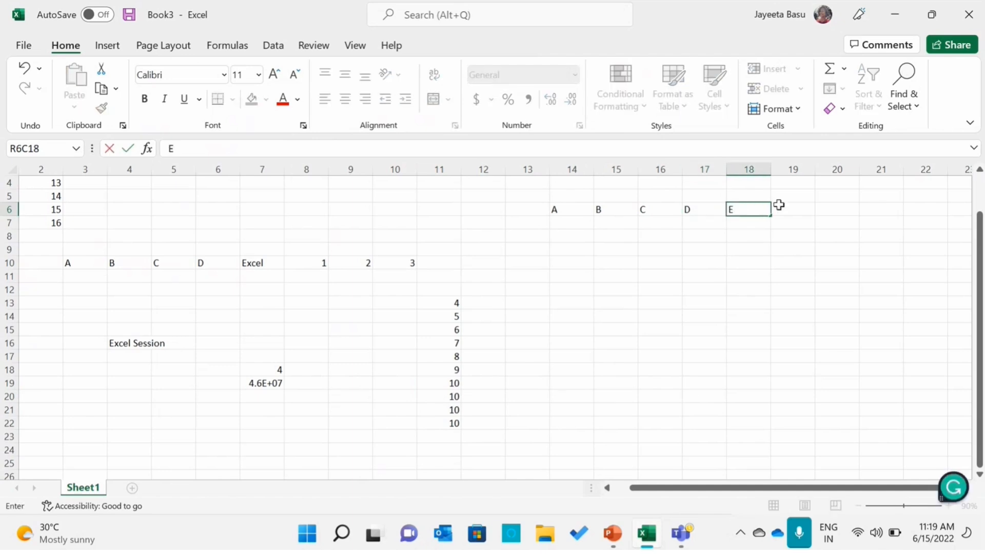
# Step: Autofill the E in R6C18 across row 6 to column 20
pyautogui.moveTo(778, 204); pyautogui.dragTo(751, 208)
pyautogui.click(751, 208)
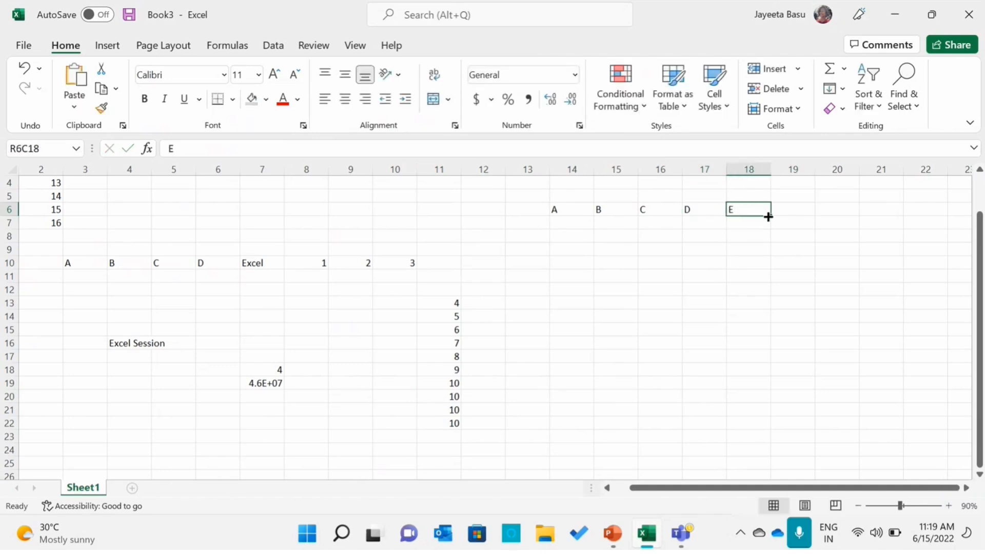
pyautogui.moveTo(772, 217); pyautogui.dragTo(857, 224)
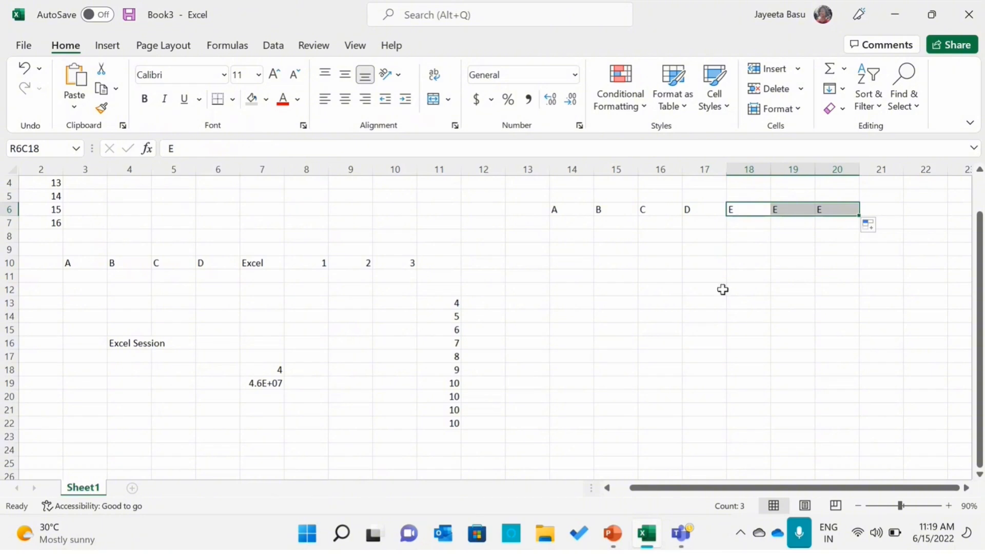
# Step: Look over the Fill command's direction and series options, and close the list without choosing one
pyautogui.click(842, 89)
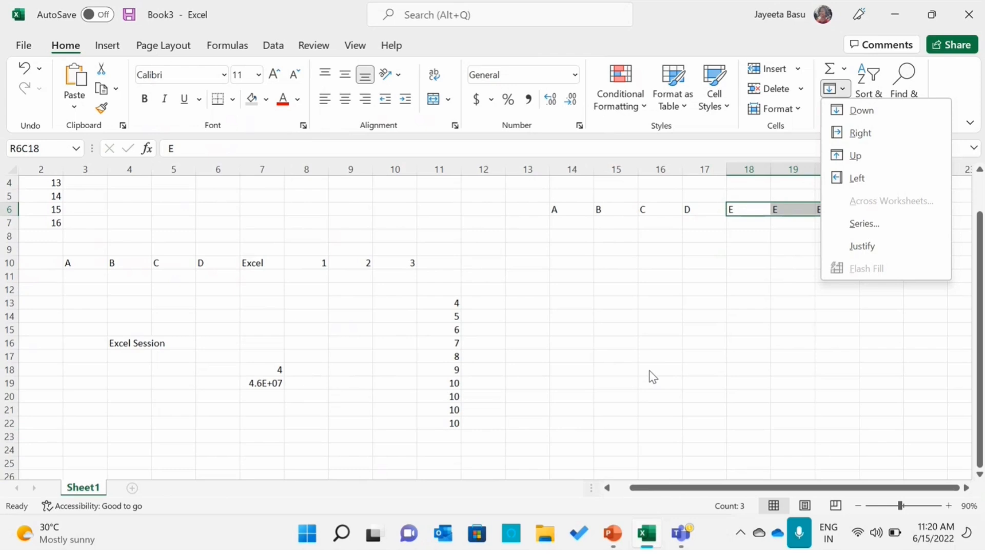
pyautogui.press('Escape')
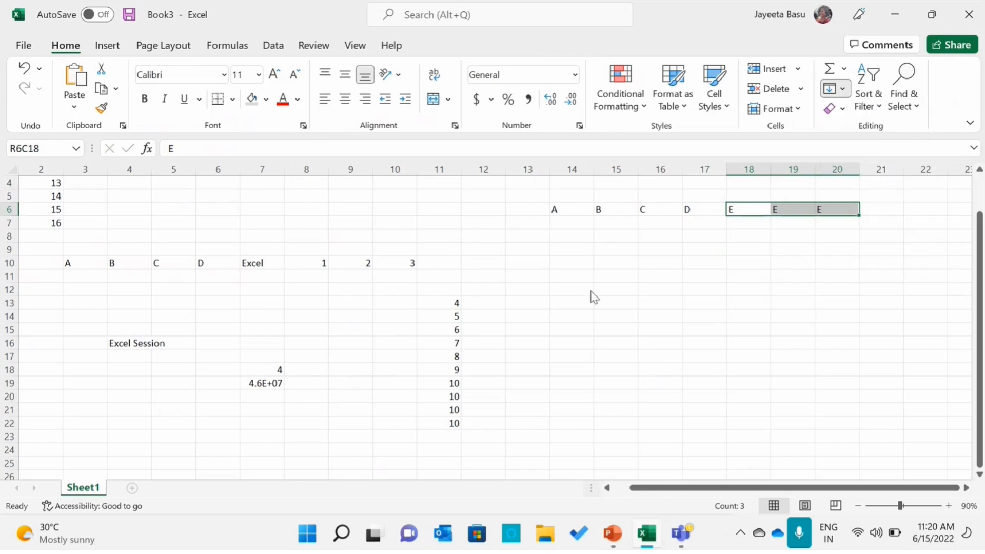
pyautogui.click(591, 290)
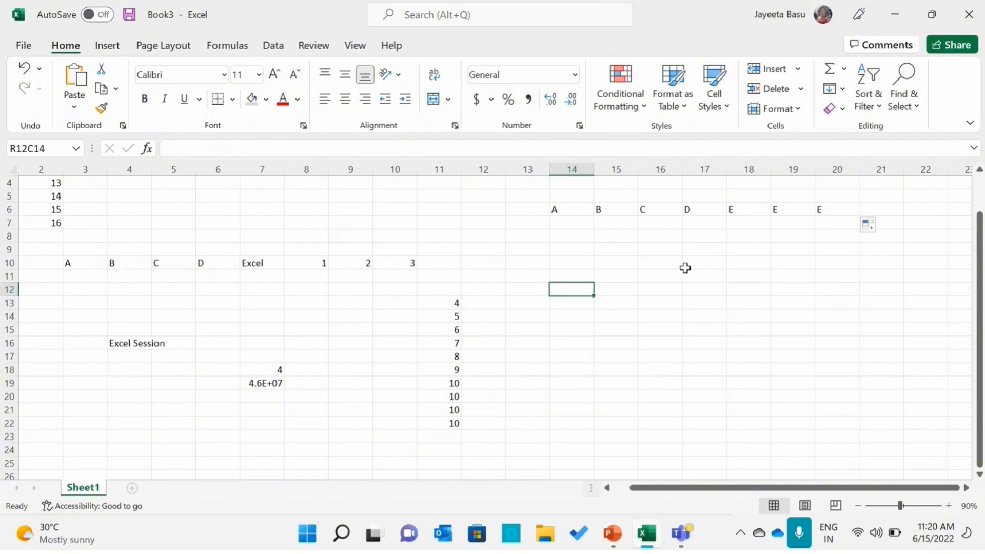
# Step: Switch to the PowerPoint presentation and run the slide show from the Input Data slide
pyautogui.click(612, 535)
pyautogui.click(821, 506)
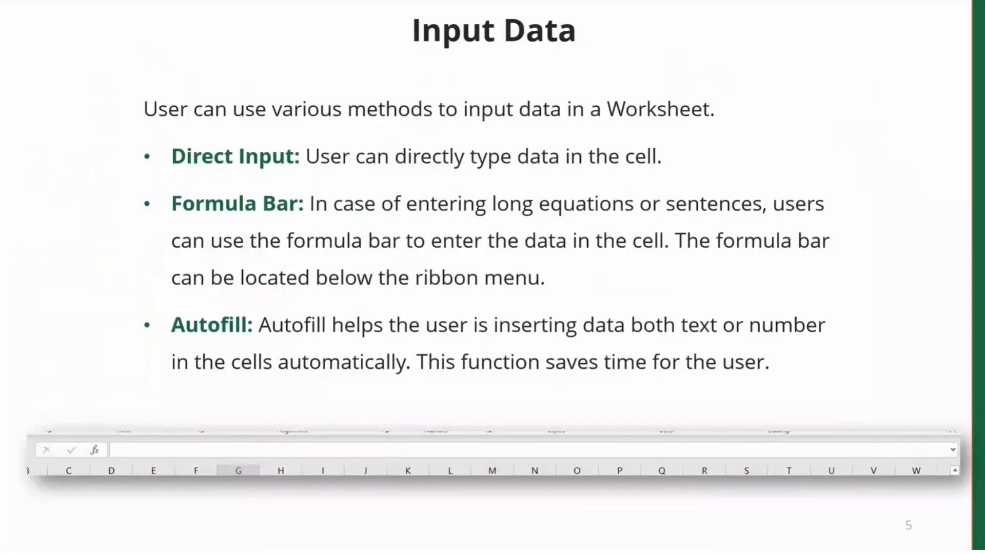